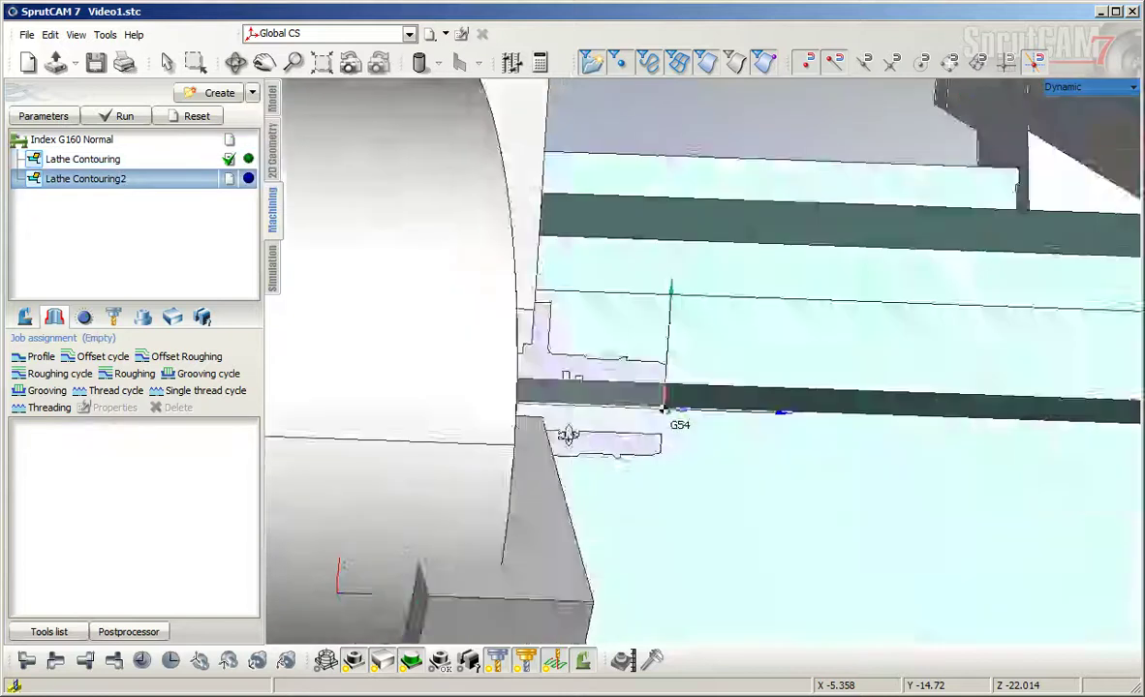
# - Display the solid part model in the machining view
pyautogui.scroll(3, 649, 438)
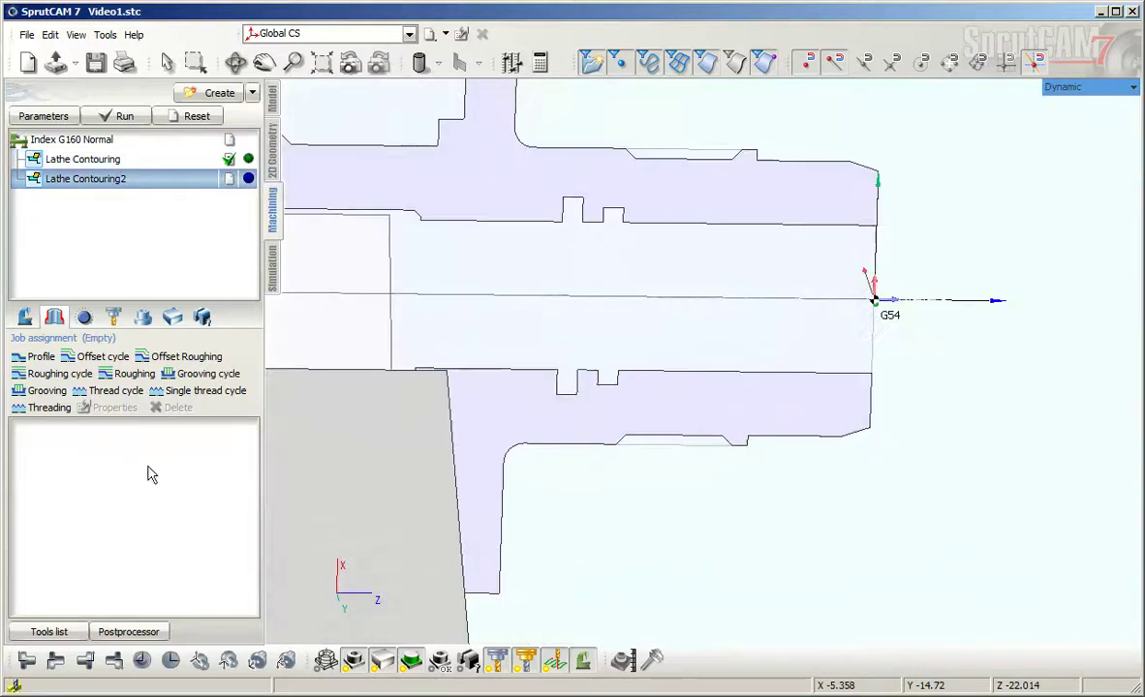
pyautogui.moveTo(440, 499); pyautogui.dragTo(565, 490, button='middle')
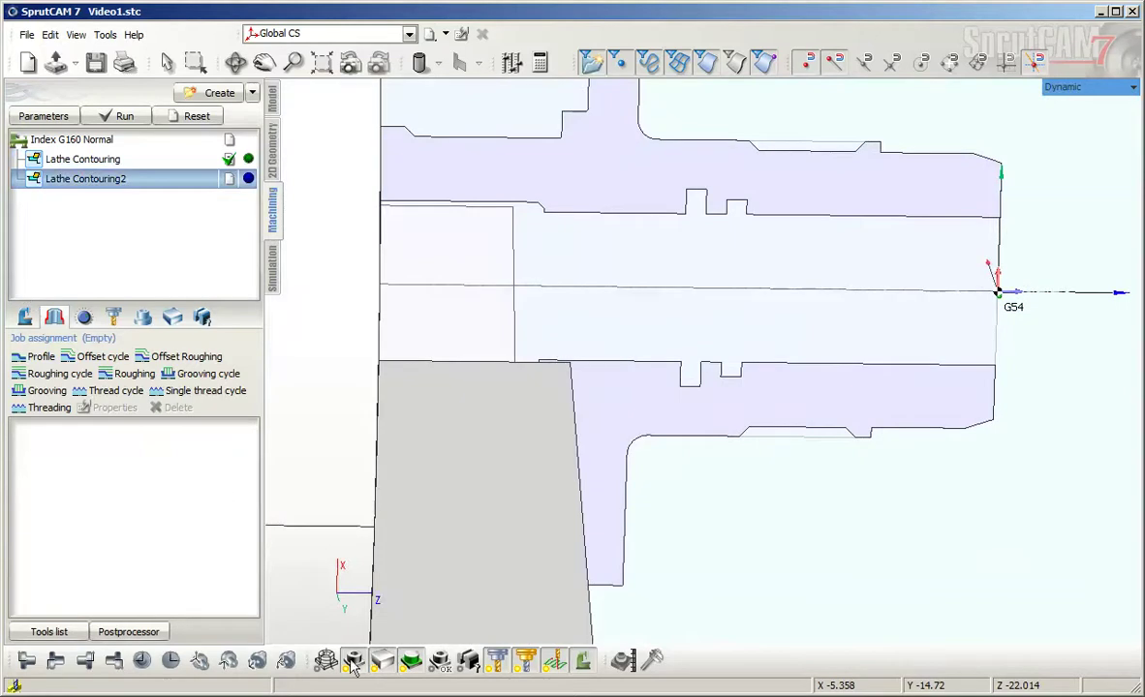
pyautogui.moveTo(682, 346); pyautogui.dragTo(648, 334, button='middle')
pyautogui.scroll(-6, 649, 333)
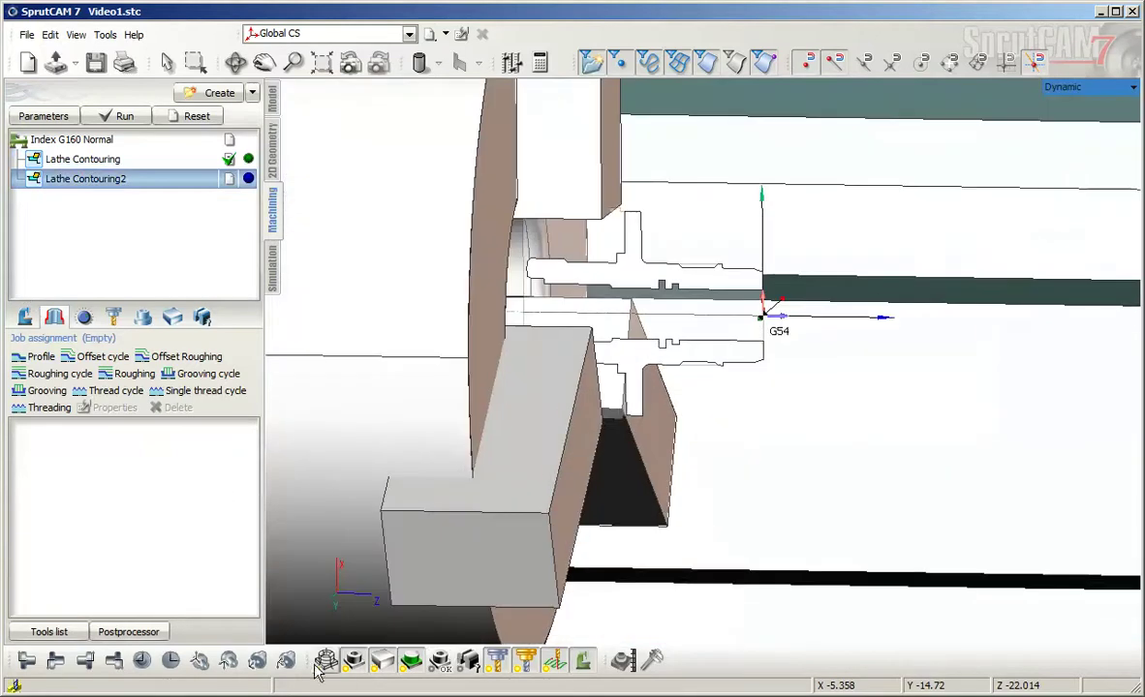
pyautogui.click(326, 660)
pyautogui.scroll(3, 702, 334)
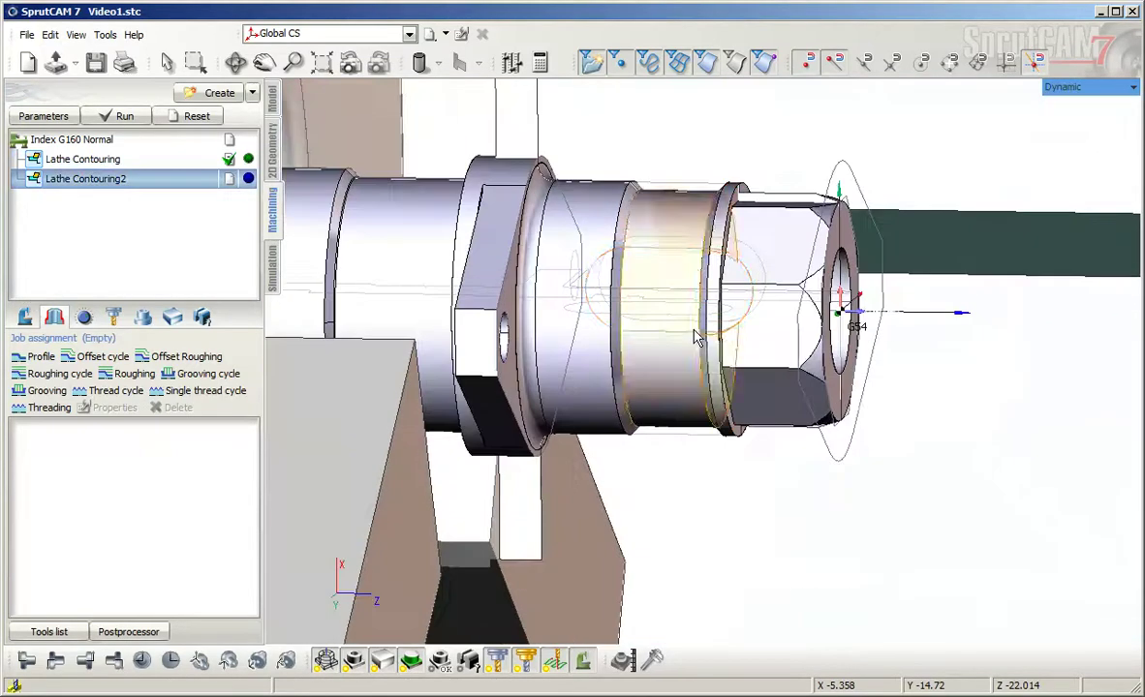
# - Try assigning the outer groove's three faces as a profile, and delete the resulting group
pyautogui.moveTo(702, 334); pyautogui.dragTo(701, 364, button='right')
pyautogui.click(703, 366)
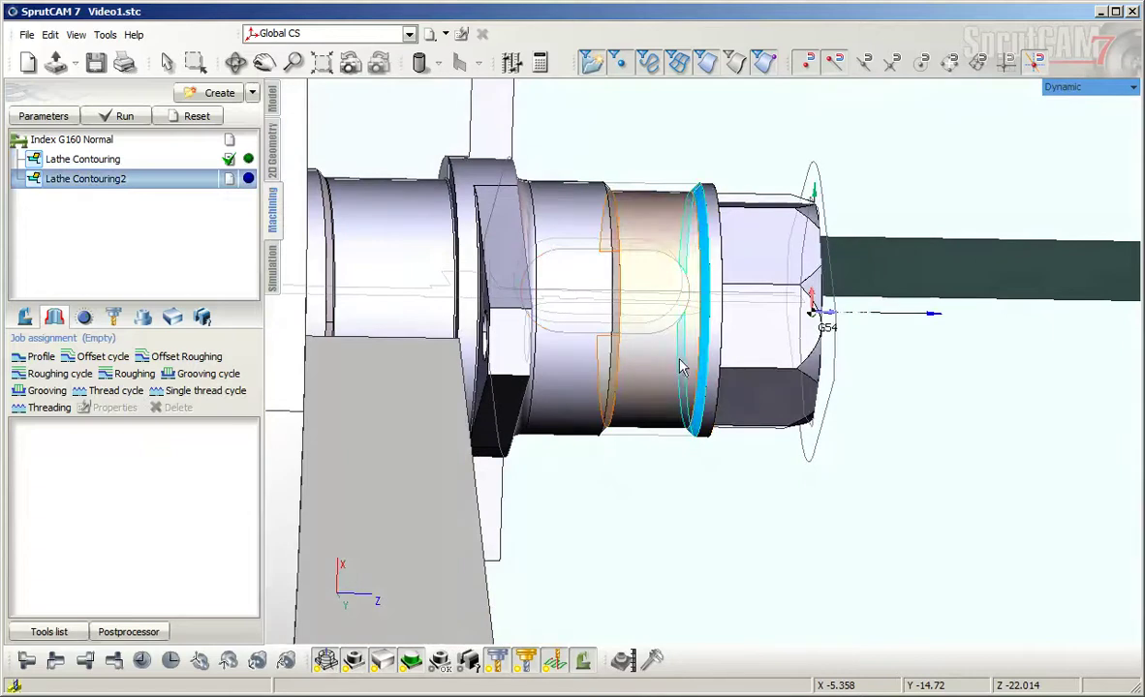
pyautogui.click(620, 341)
pyautogui.moveTo(620, 341); pyautogui.dragTo(612, 355, button='right')
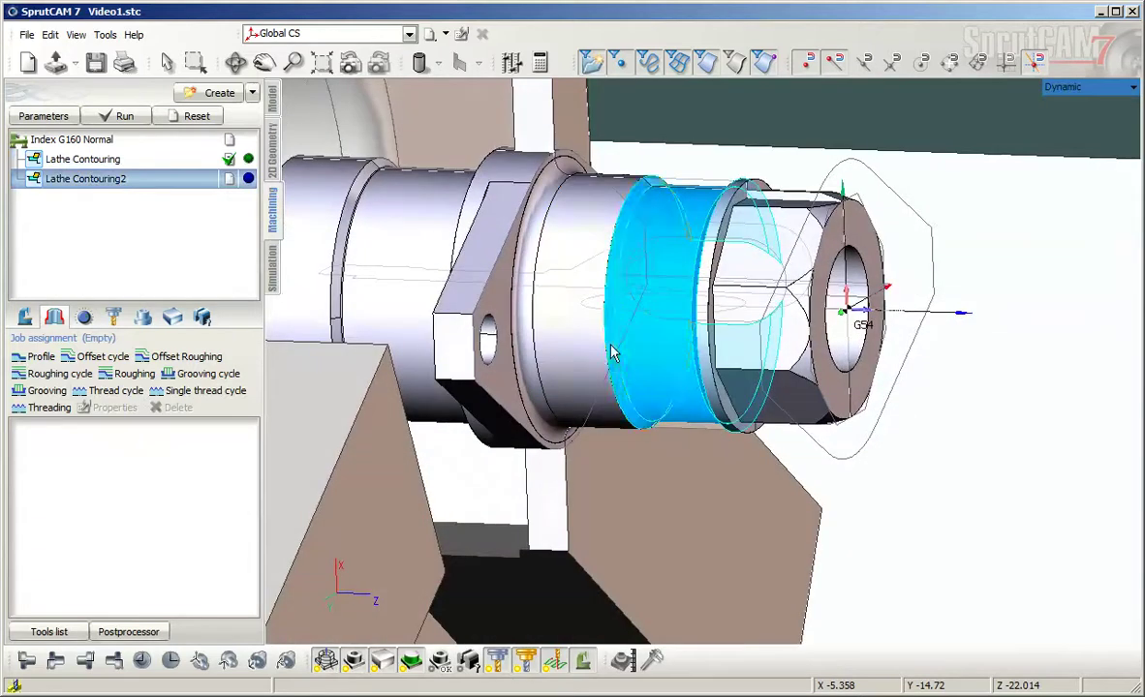
pyautogui.click(44, 356)
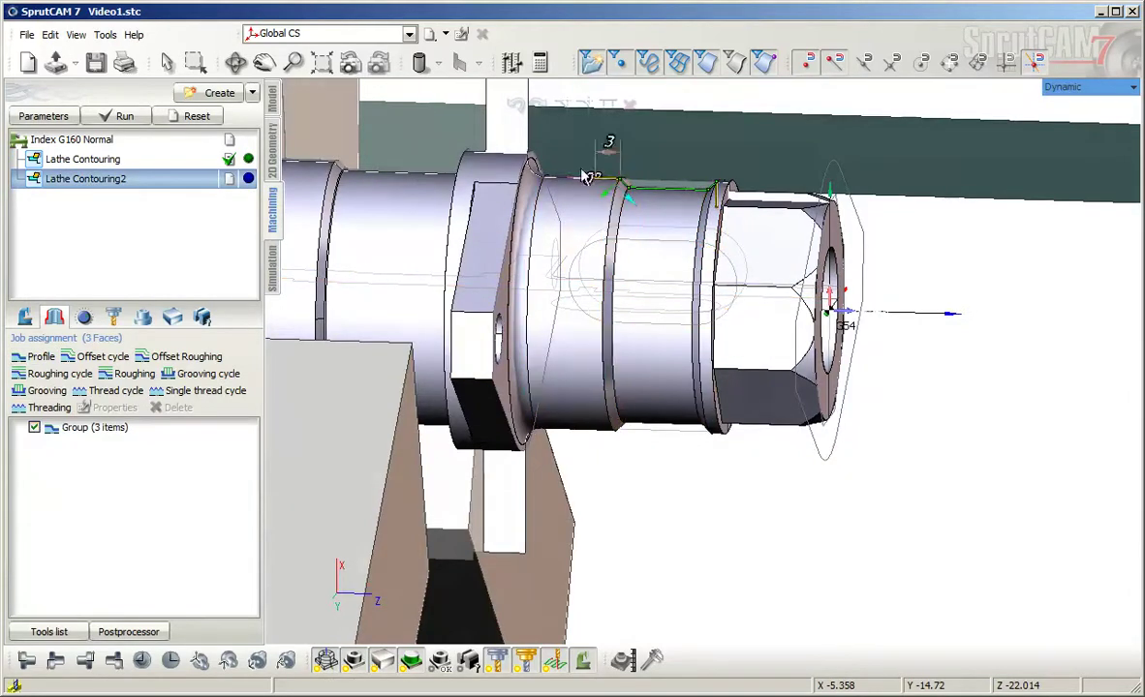
pyautogui.click(68, 429)
pyautogui.click(172, 406)
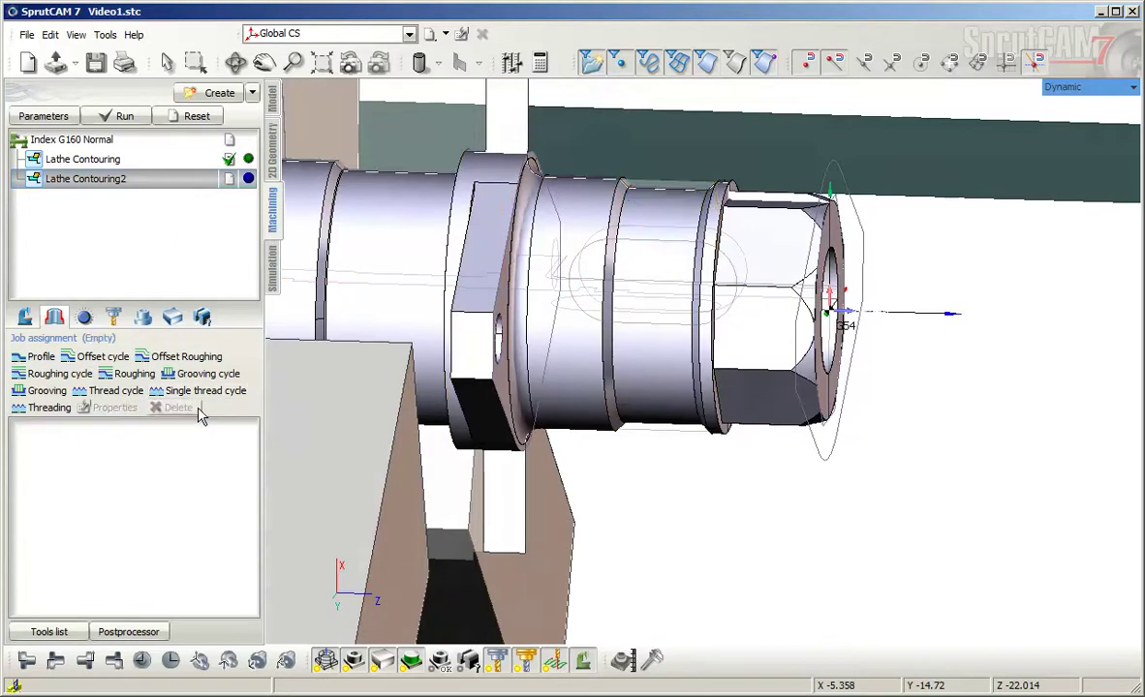
# - Assign the external toolholder Канавочный1 as the tool of the Lathe Contouring2 operation
pyautogui.scroll(-8, 639, 310)
pyautogui.scroll(-5, 638, 305)
pyautogui.moveTo(689, 229); pyautogui.dragTo(532, 308, button='middle')
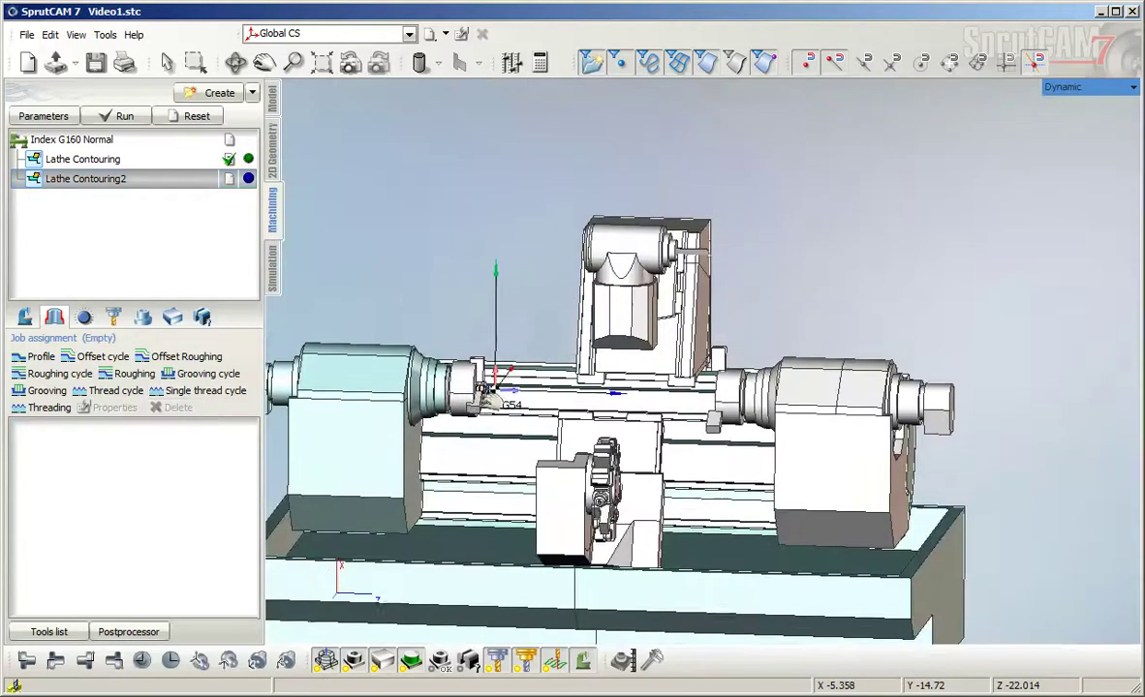
pyautogui.scroll(5, 629, 223)
pyautogui.scroll(-3, 630, 222)
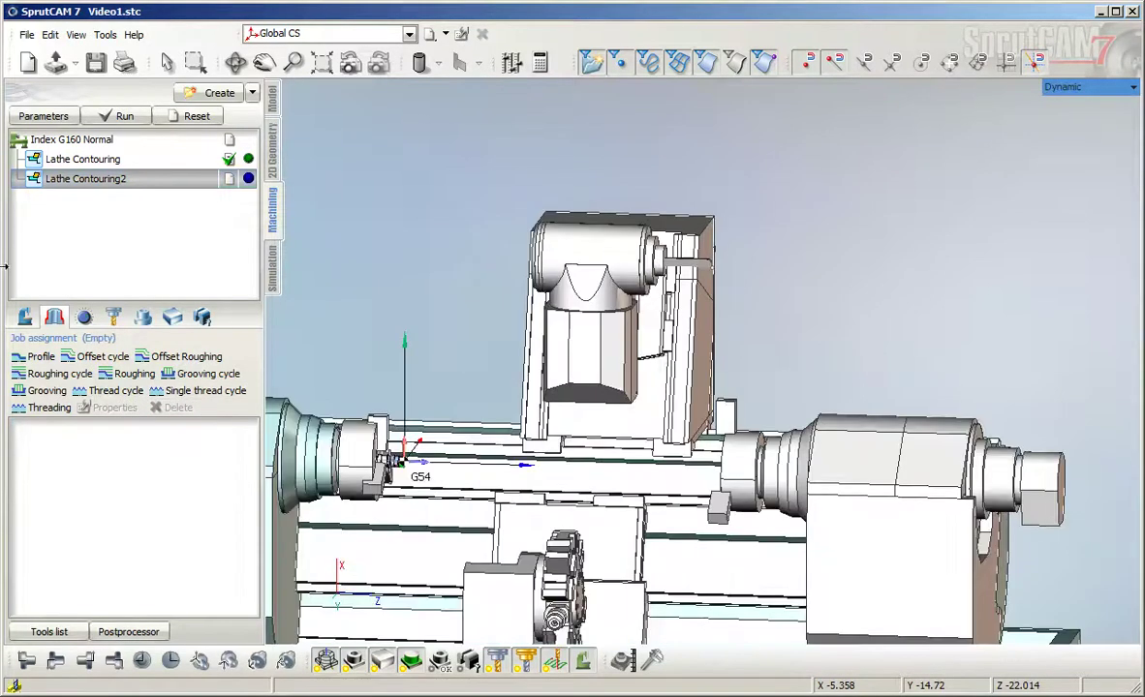
pyautogui.click(25, 319)
pyautogui.click(35, 117)
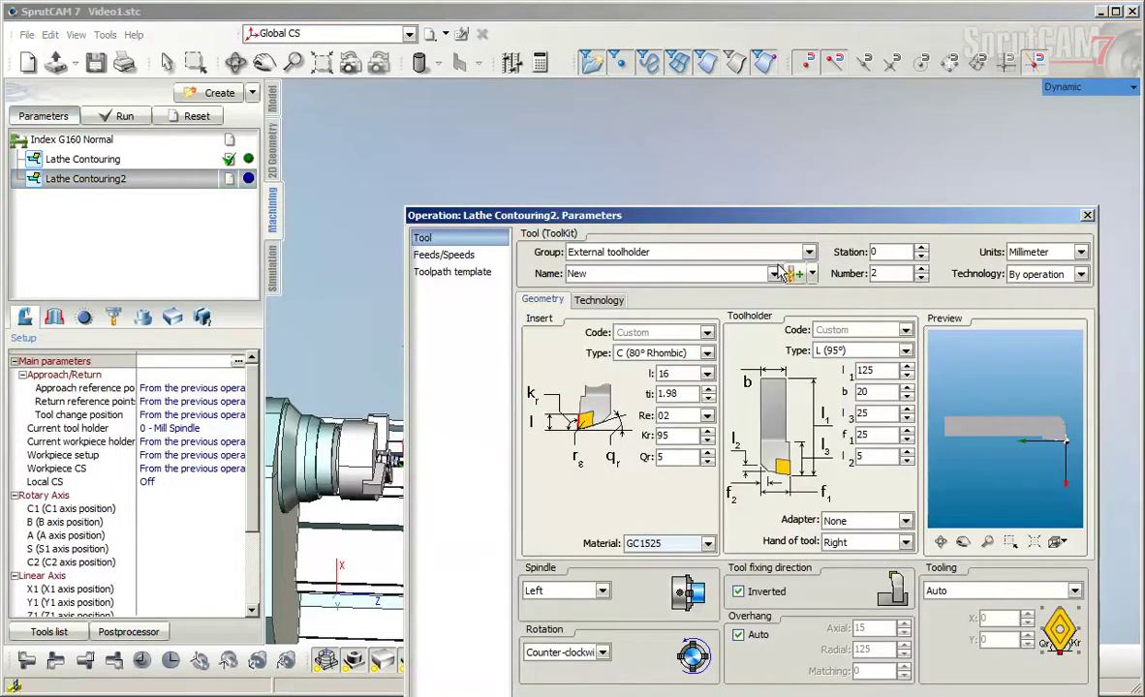
pyautogui.click(775, 275)
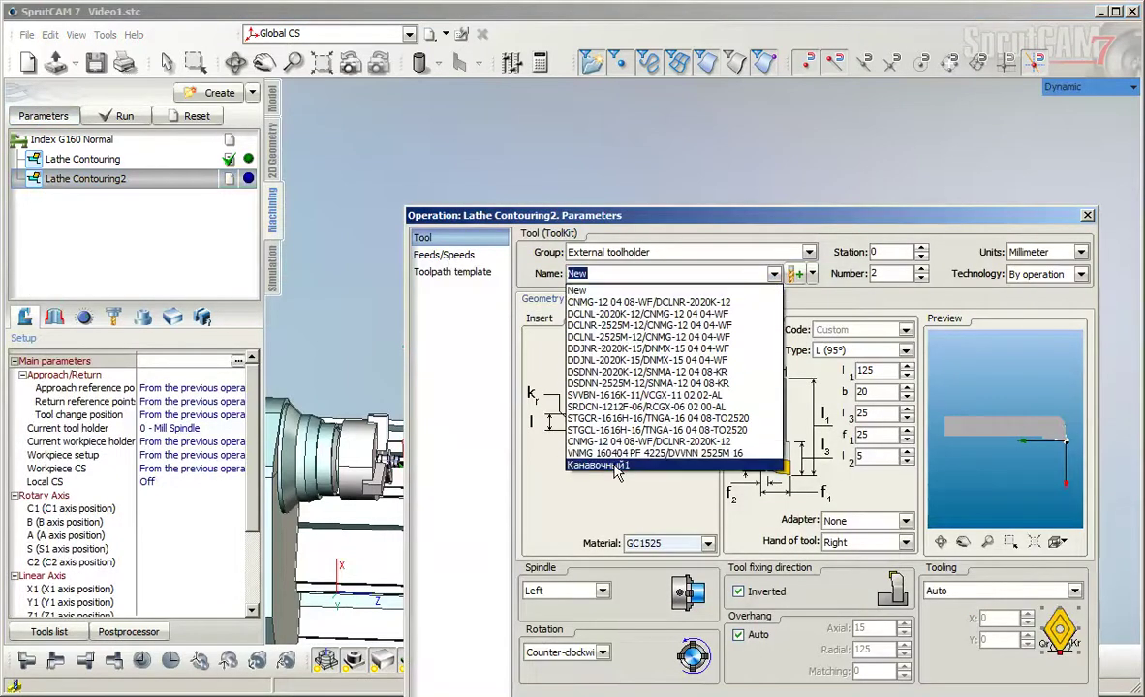
pyautogui.click(617, 457)
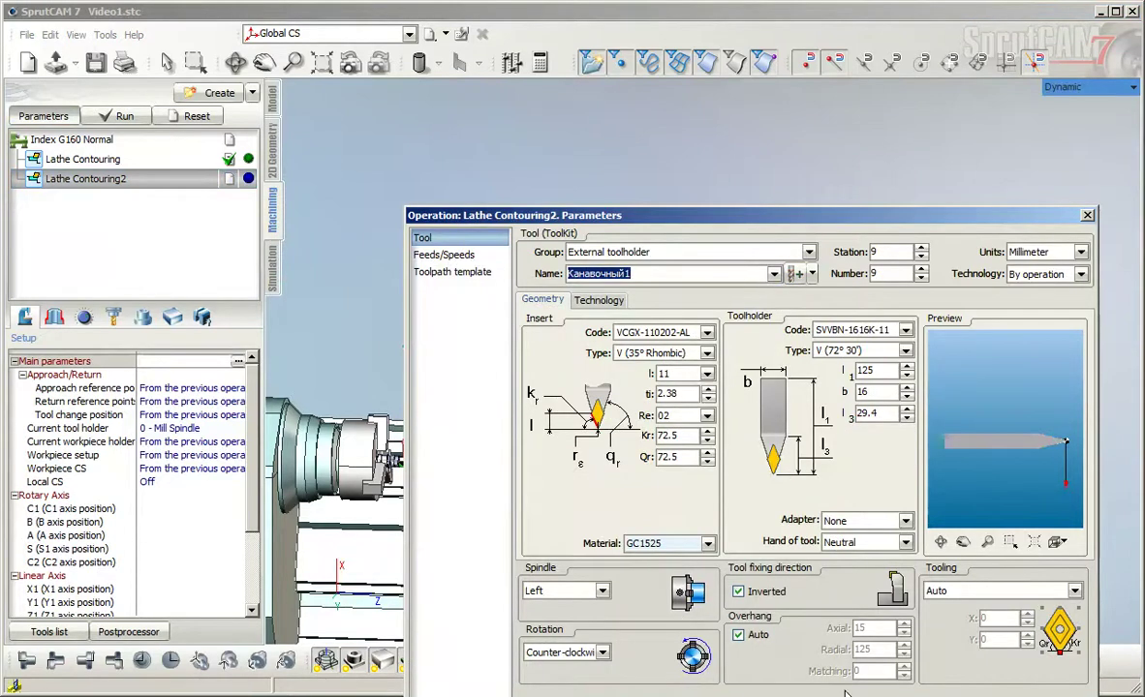
pyautogui.press('Return')
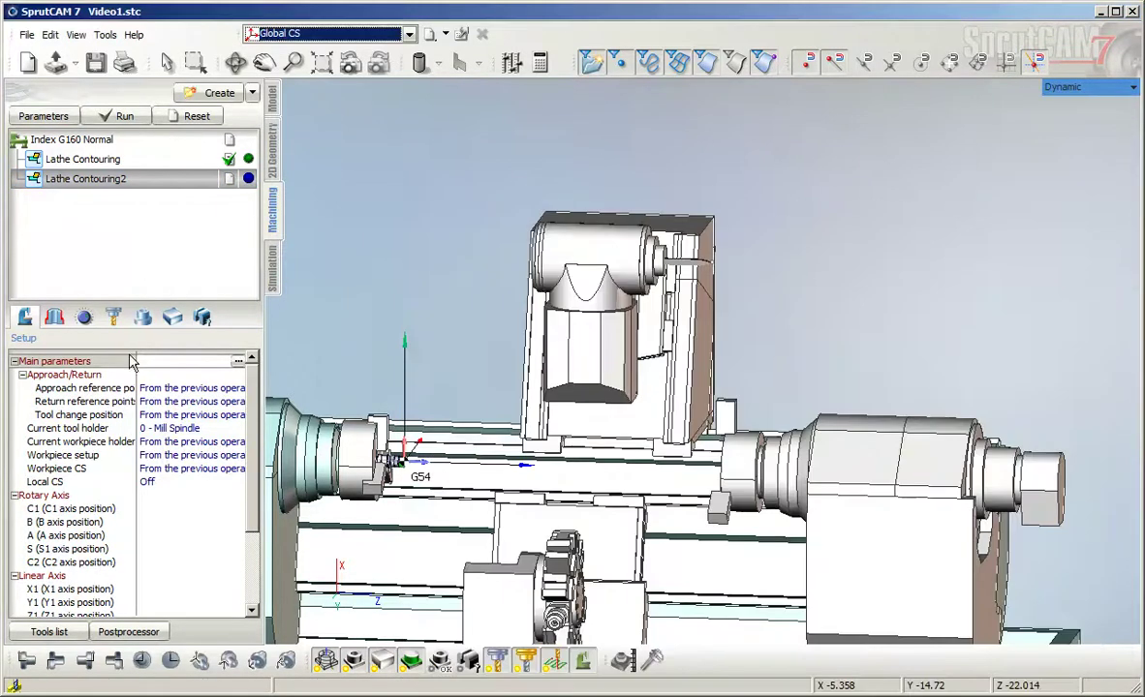
# - Set the current tool holder of Lathe Contouring2 to holder 2, the left lathe OD tool option
pyautogui.moveTo(763, 504); pyautogui.dragTo(811, 452, button='middle')
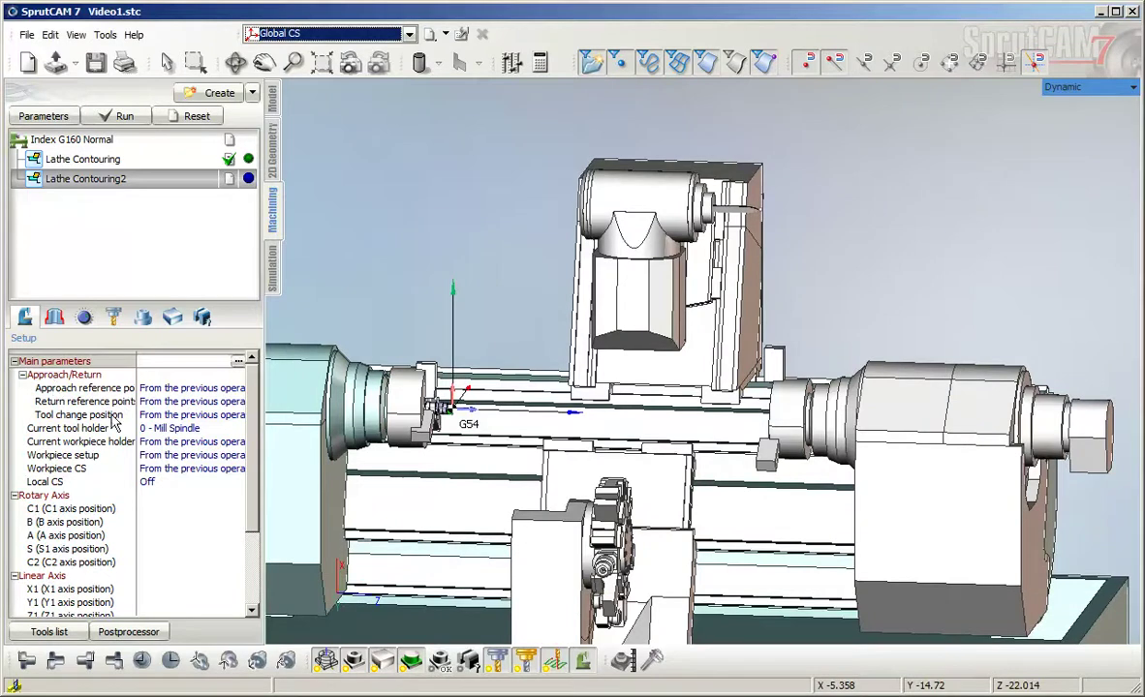
pyautogui.click(172, 433)
pyautogui.click(175, 428)
pyautogui.click(194, 492)
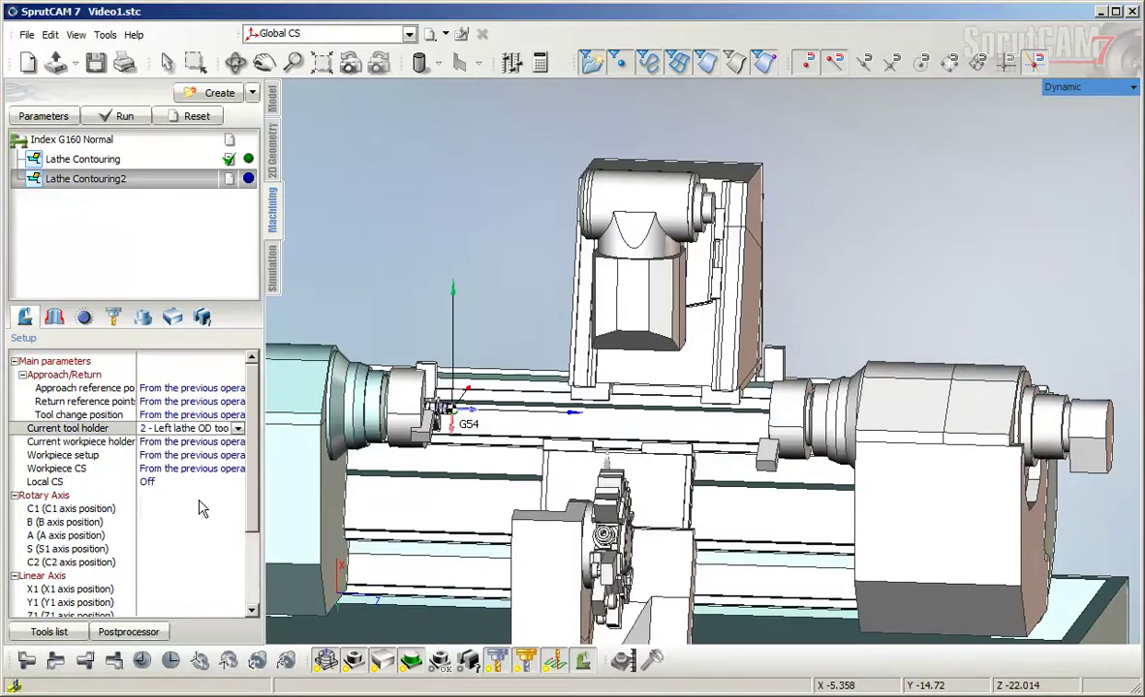
pyautogui.scroll(10, 688, 578)
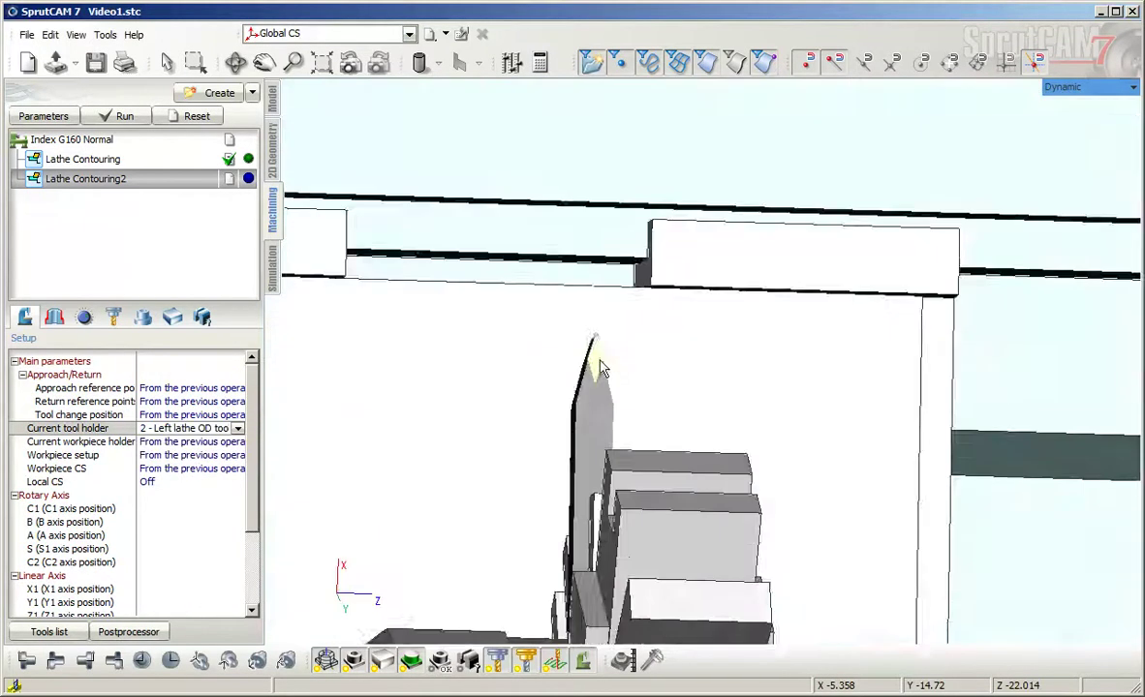
pyautogui.scroll(-12, 650, 398)
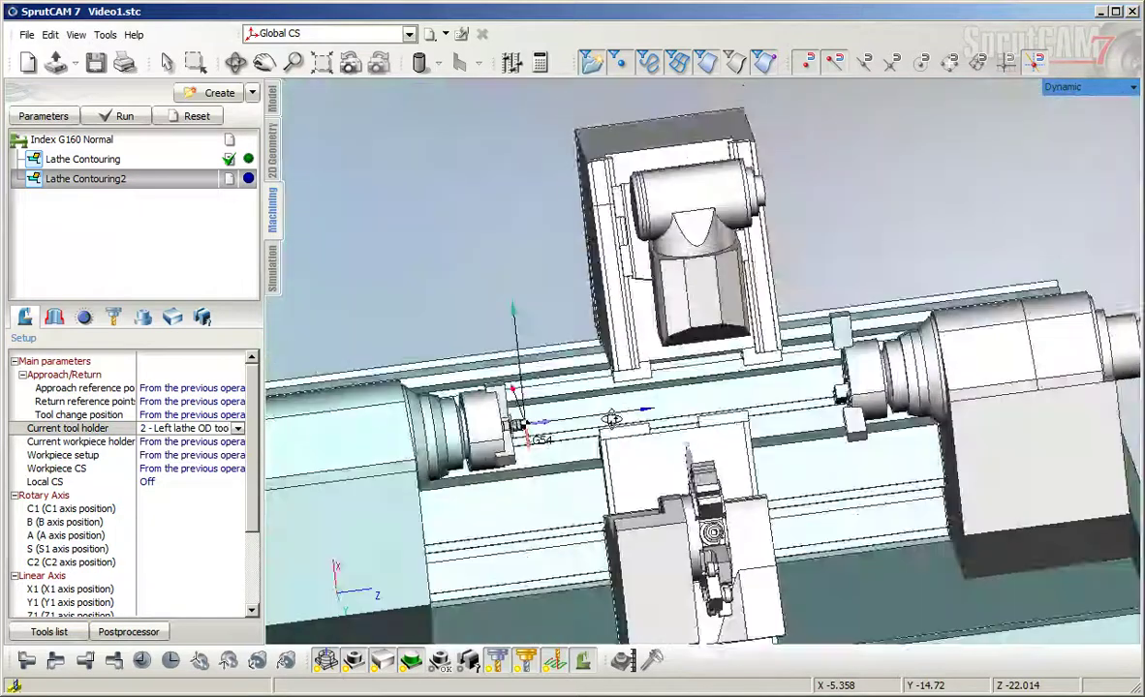
# - Add the outer groove's cylindrical face and its two sloped side faces to the job assignment as a profile
pyautogui.moveTo(611, 418); pyautogui.dragTo(532, 406, button='middle')
pyautogui.click(54, 319)
pyautogui.scroll(10, 649, 421)
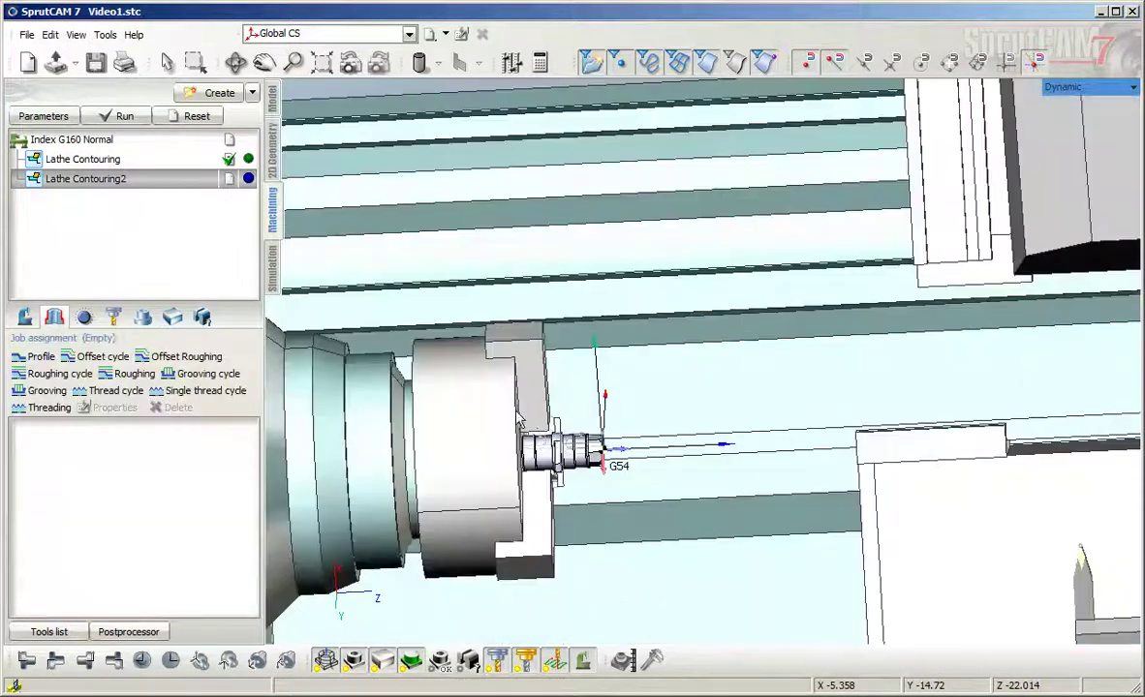
pyautogui.moveTo(649, 422); pyautogui.dragTo(708, 405, button='middle')
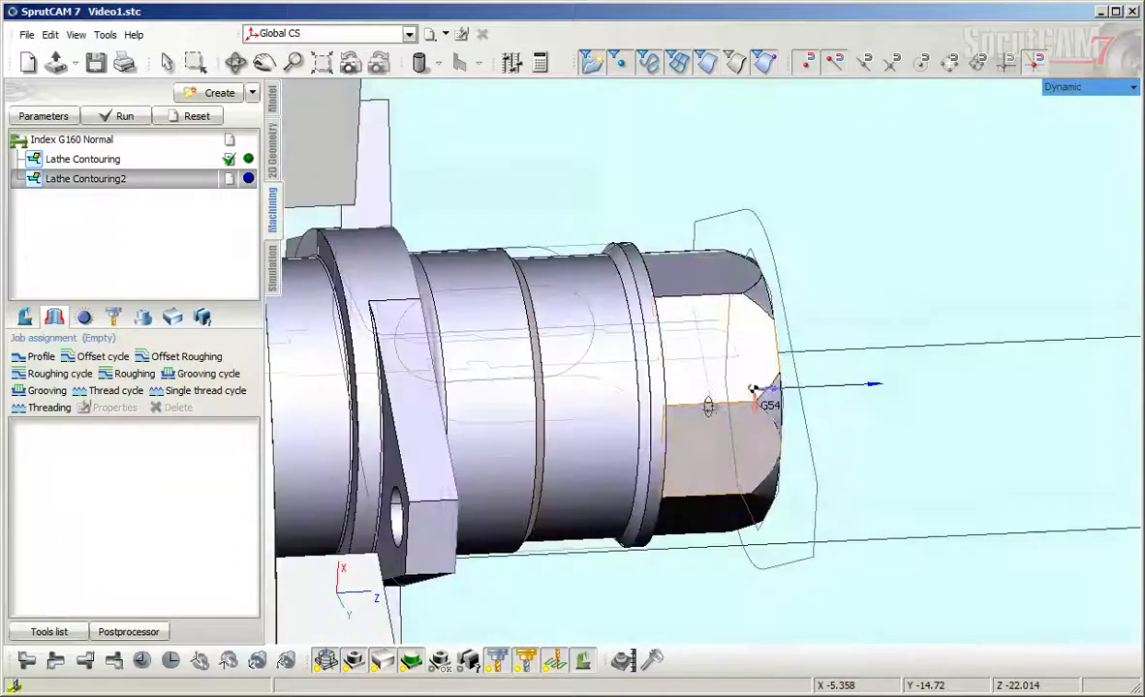
pyautogui.click(646, 407)
pyautogui.moveTo(632, 410); pyautogui.dragTo(541, 403, button='right')
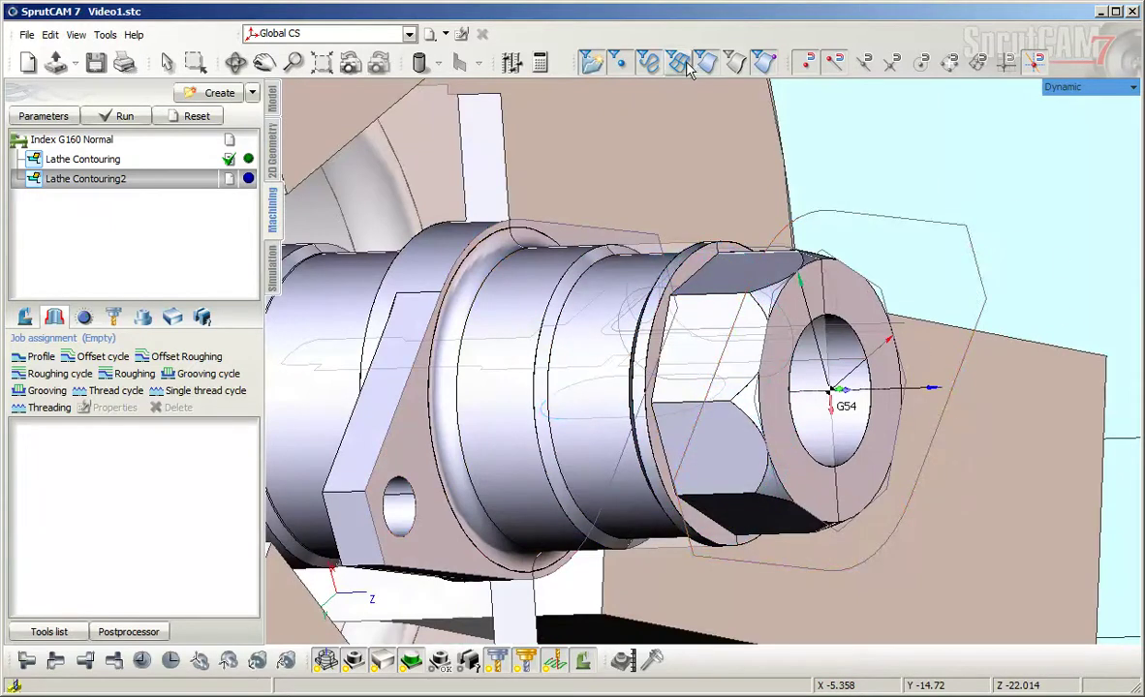
pyautogui.moveTo(586, 396); pyautogui.dragTo(816, 436, button='right')
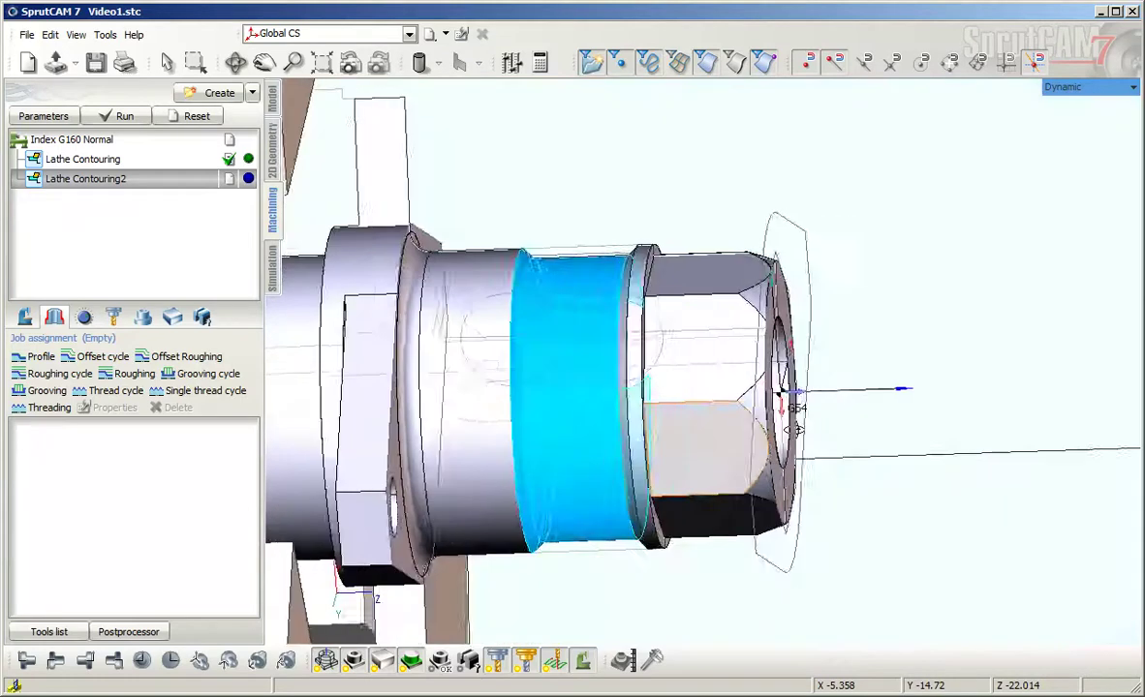
pyautogui.keyDown('ctrl'); pyautogui.click(619, 364); pyautogui.keyUp('ctrl')
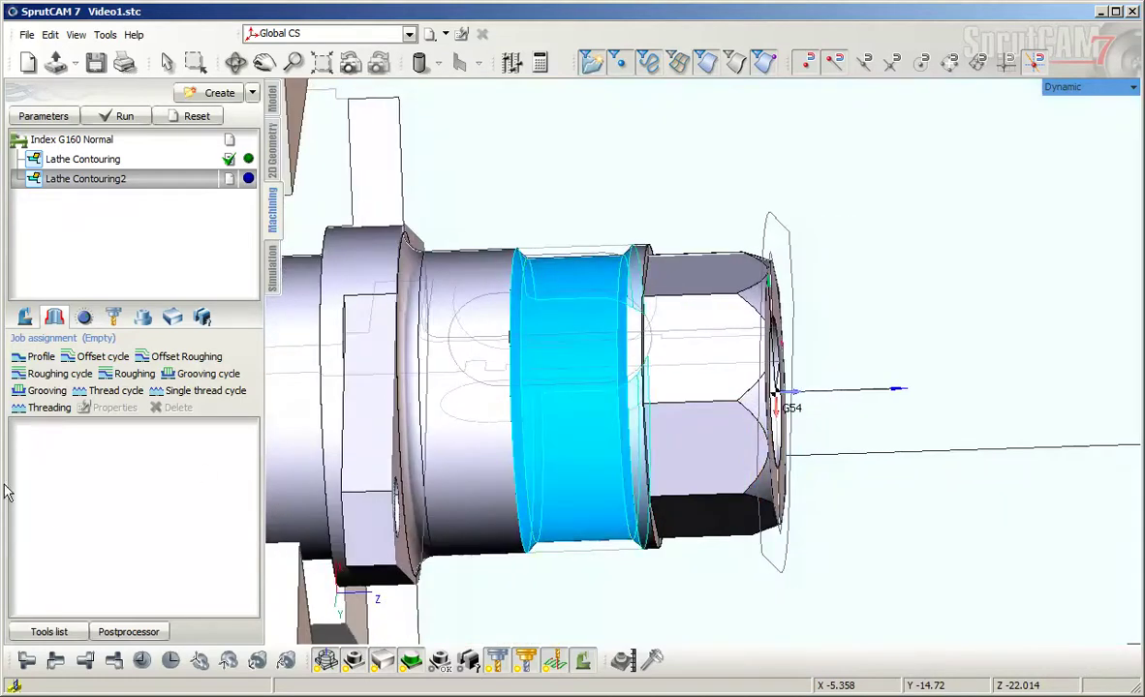
pyautogui.click(38, 357)
# - Hide the machine so that only the part and the groove profile remain in view
pyautogui.scroll(4, 595, 547)
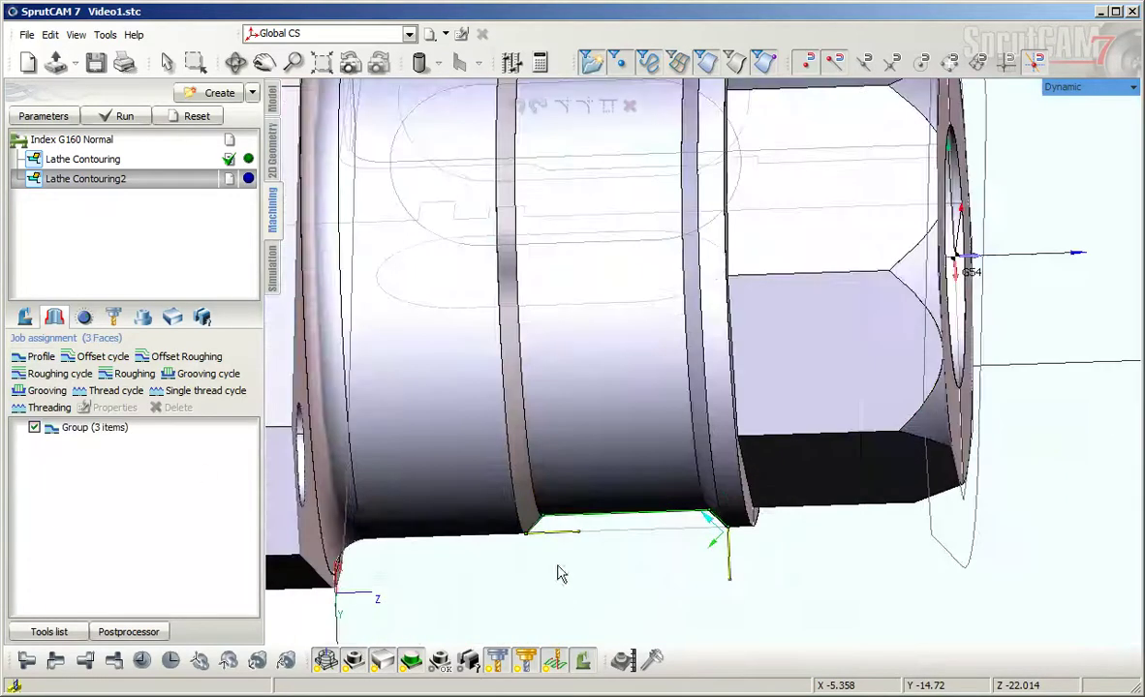
pyautogui.scroll(-5, 620, 527)
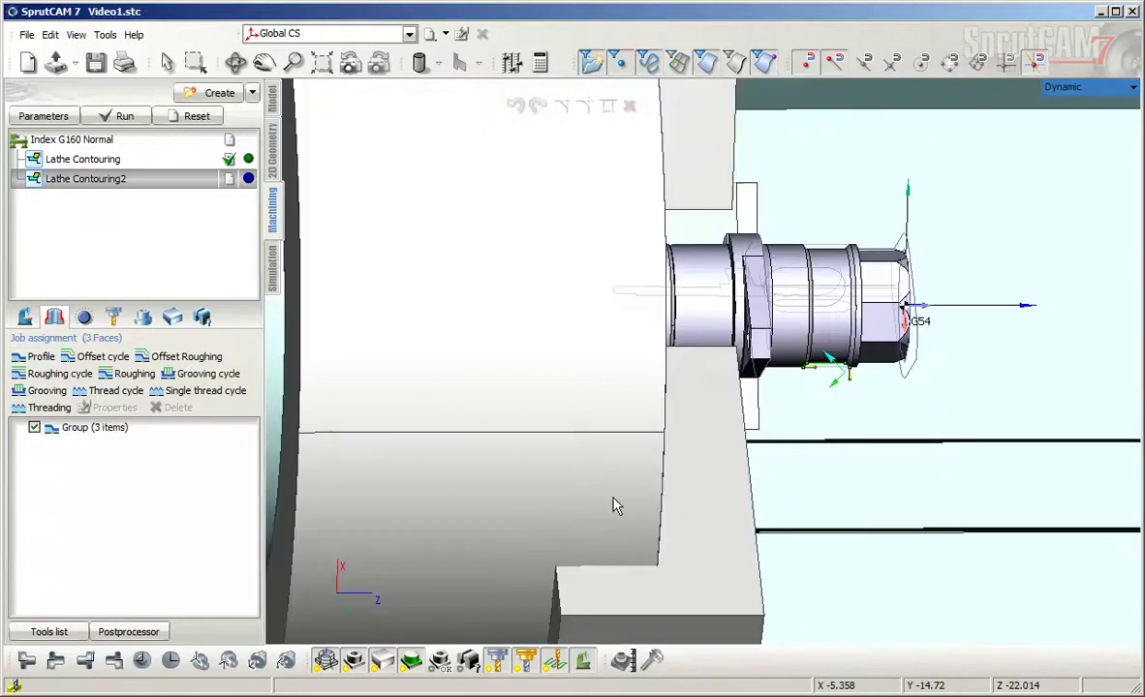
pyautogui.click(554, 661)
pyautogui.scroll(1, 718, 496)
pyautogui.scroll(3, 886, 409)
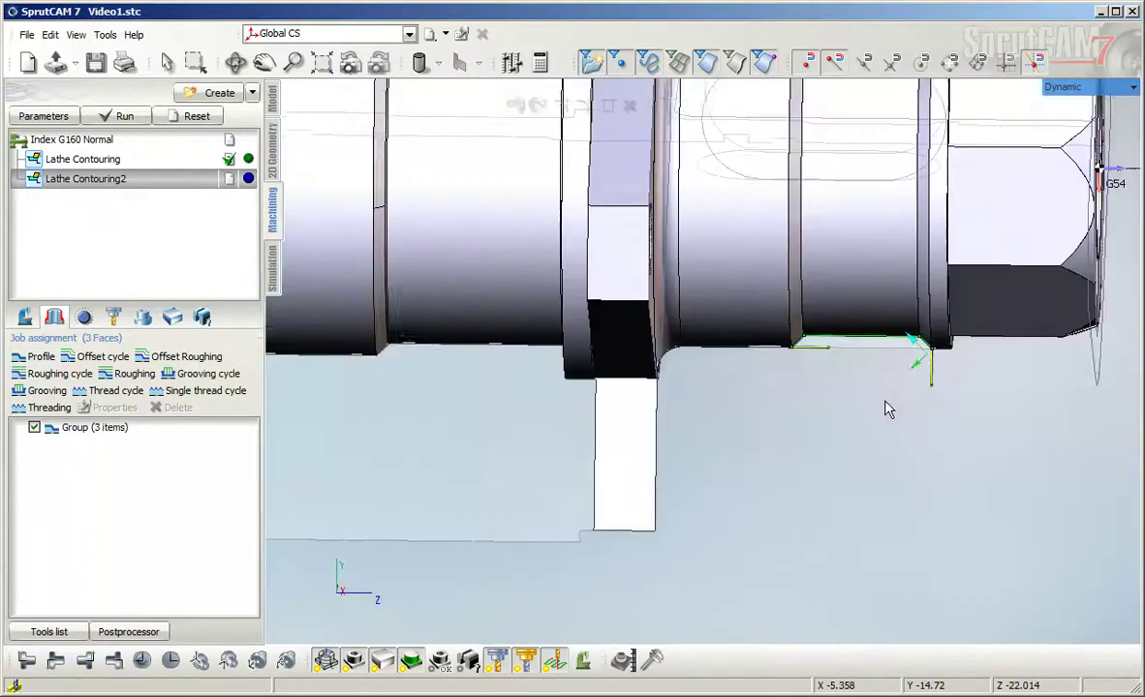
# - Extend both ends of the groove profile outward at 45° with a length of 1
pyautogui.scroll(2, 559, 407)
pyautogui.scroll(2, 558, 397)
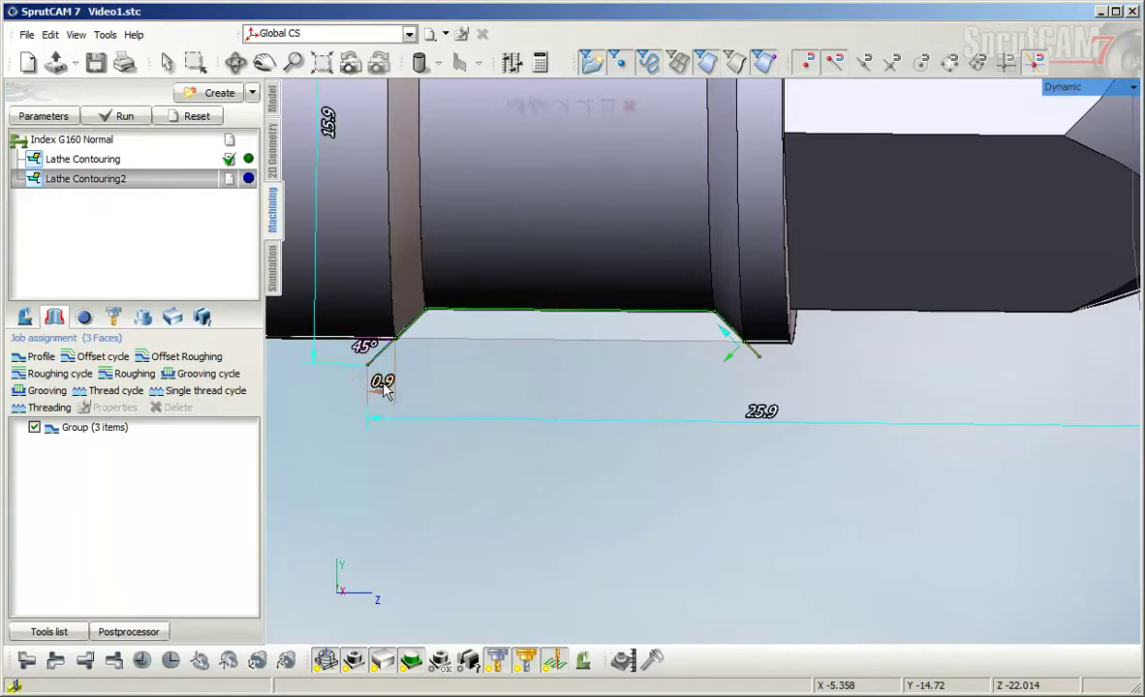
pyautogui.click(383, 382)
pyautogui.write('1')
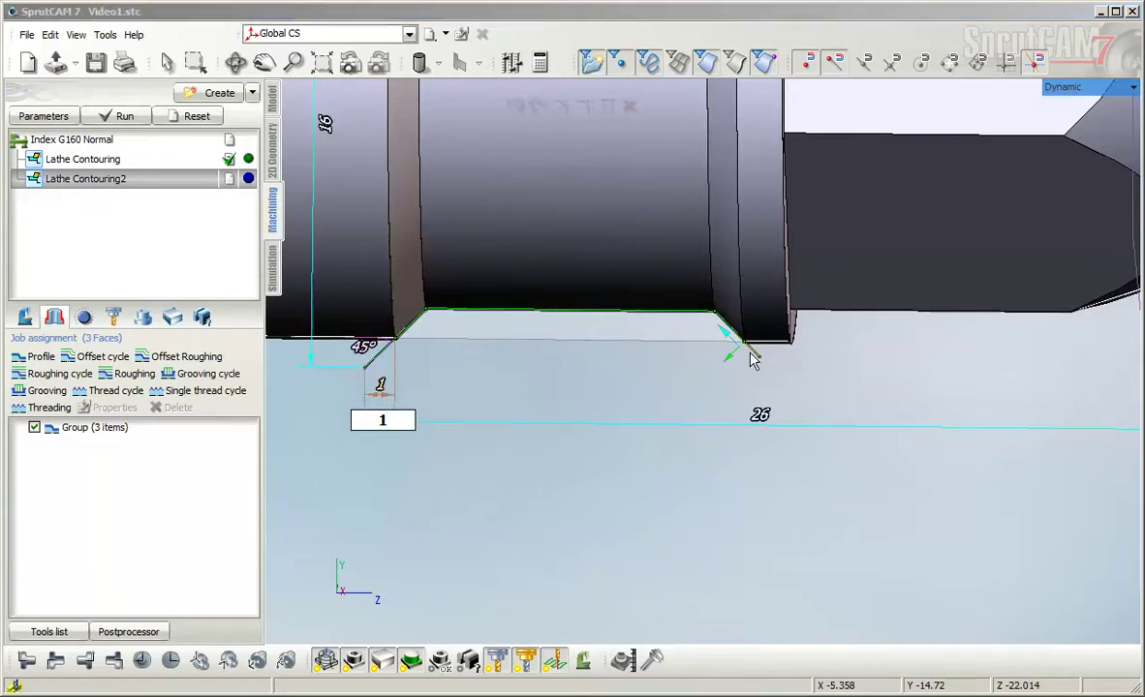
pyautogui.press('Return')
pyautogui.click(759, 385)
pyautogui.write('1')
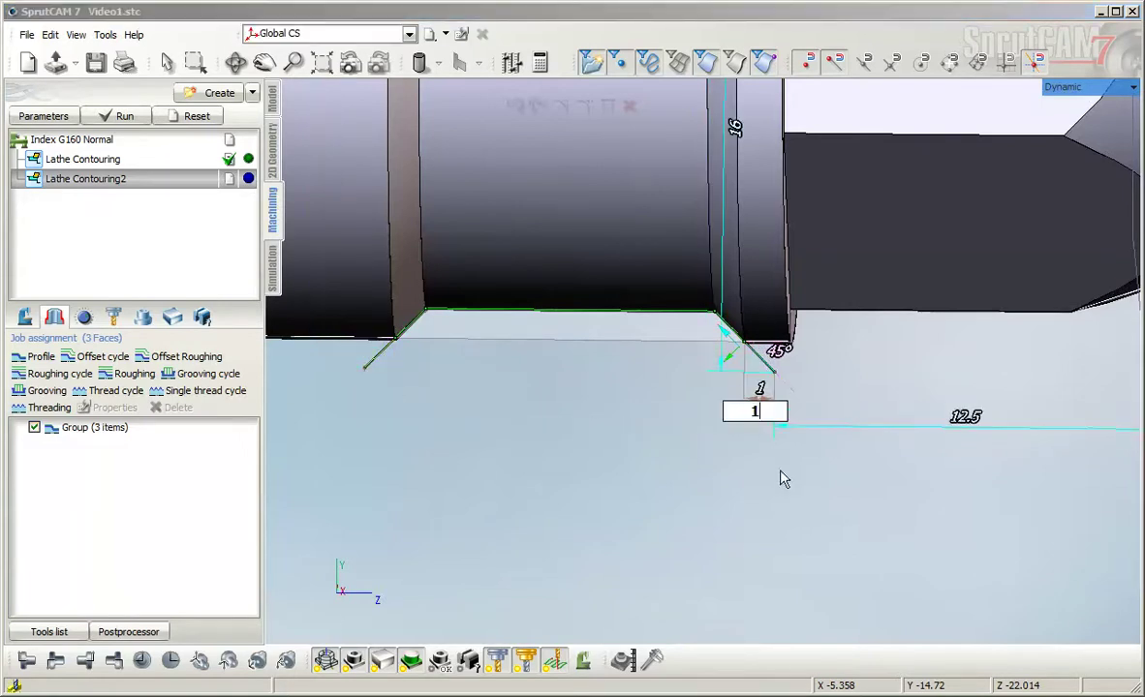
pyautogui.press('Return')
# - Hide the solid part model and calculate the Lathe Contouring2 toolpath
pyautogui.scroll(-3, 641, 490)
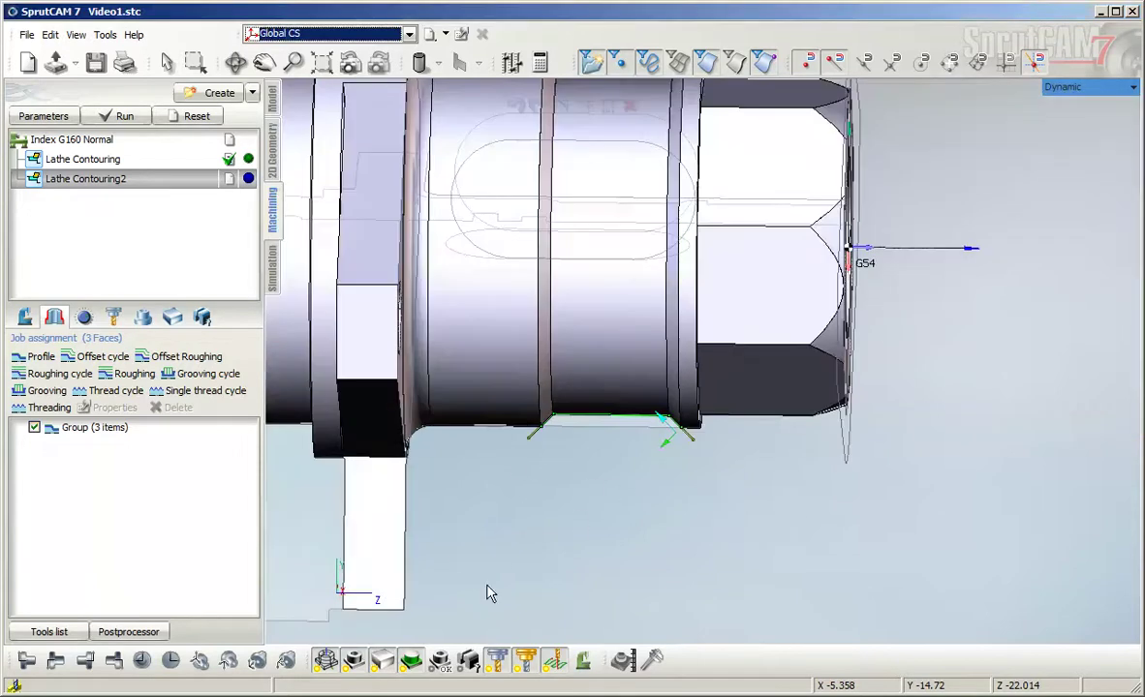
pyautogui.click(323, 664)
pyautogui.moveTo(552, 477); pyautogui.dragTo(412, 474, button='middle')
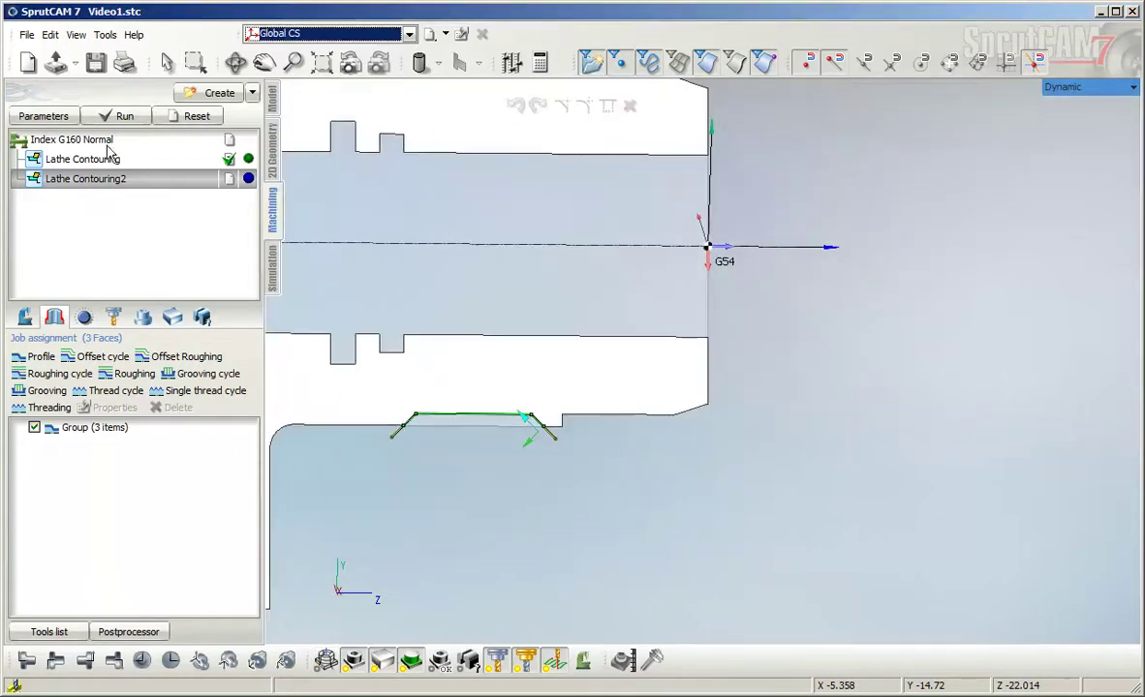
pyautogui.click(124, 116)
# - Examine the calculated toolpath and the tool's position at the groove, with the machine shown again
pyautogui.moveTo(441, 378); pyautogui.dragTo(652, 329, button='middle')
pyautogui.scroll(-3, 643, 290)
pyautogui.scroll(3, 660, 387)
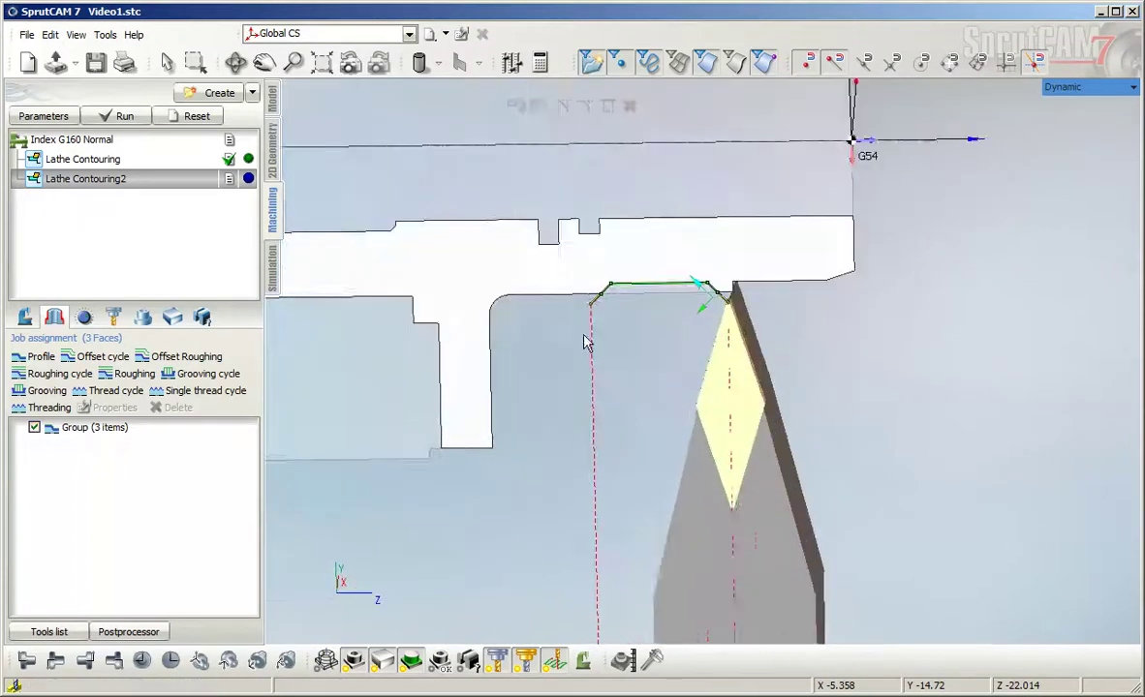
pyautogui.scroll(-5, 579, 338)
pyautogui.scroll(-4, 572, 396)
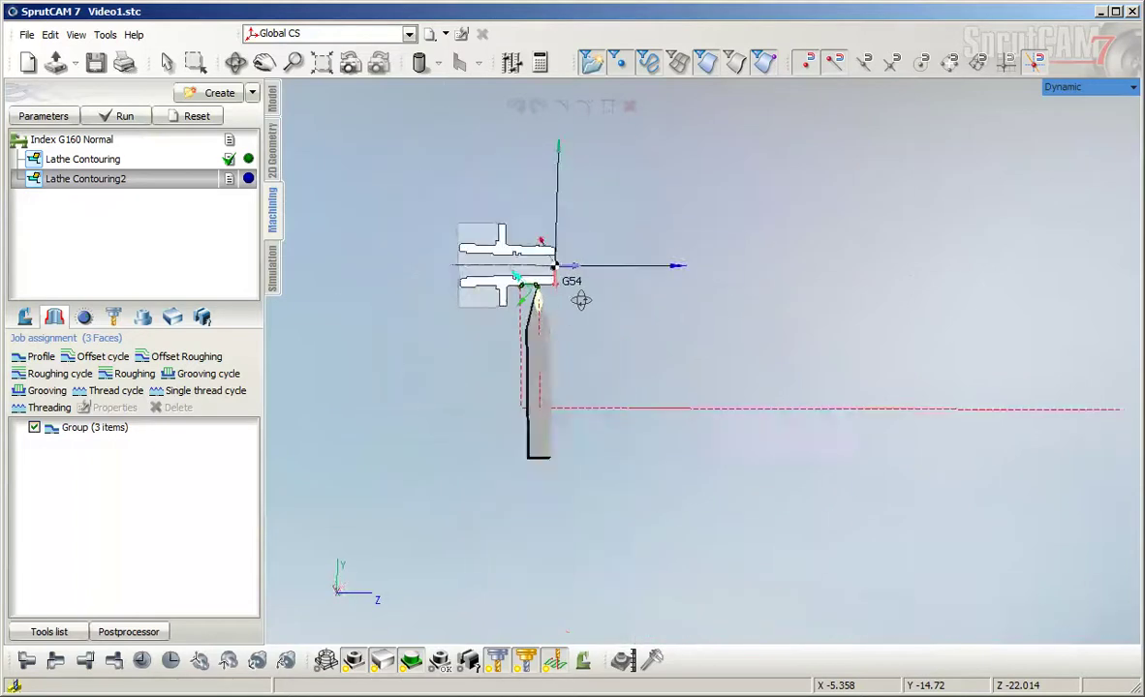
pyautogui.scroll(6, 528, 291)
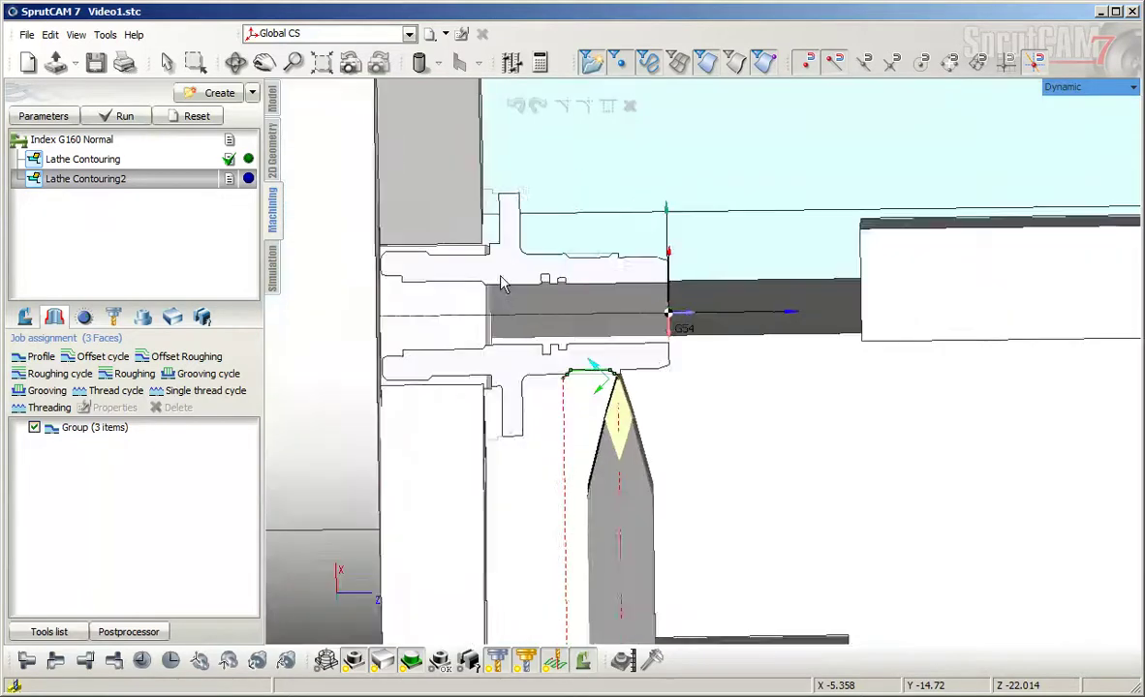
pyautogui.scroll(-2, 548, 375)
pyautogui.moveTo(712, 406); pyautogui.dragTo(708, 391, button='middle')
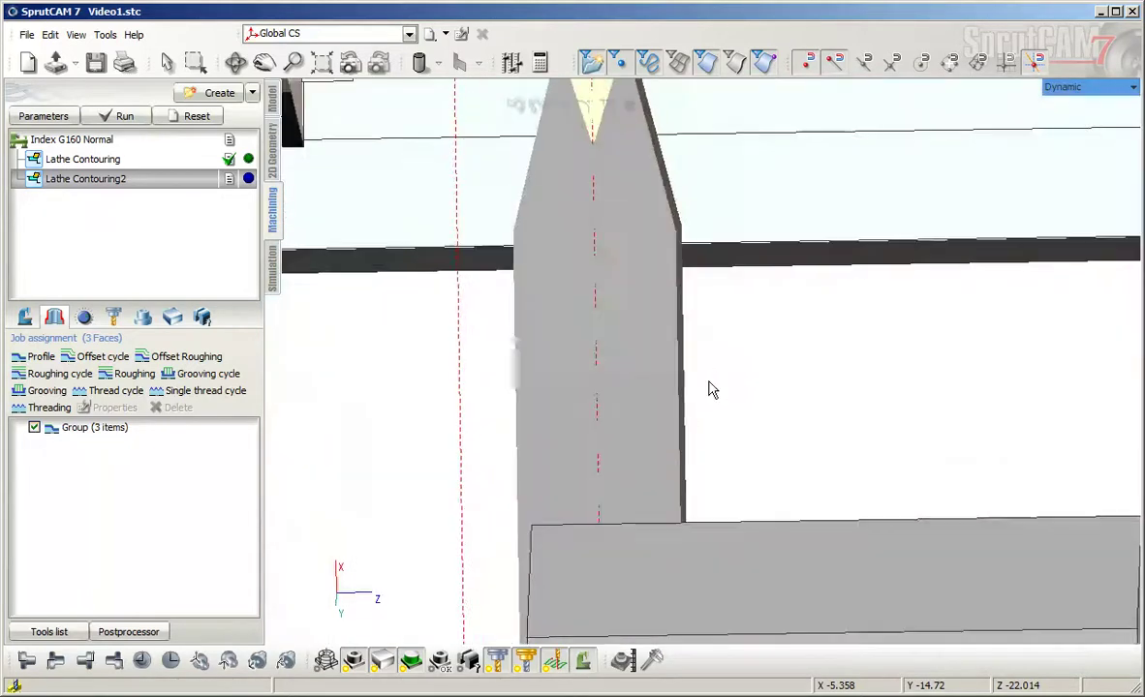
# - Hide the machine and examine the groove toolpath and neutral tool against the part section
pyautogui.scroll(-7, 666, 388)
pyautogui.moveTo(640, 385); pyautogui.dragTo(649, 508, button='middle')
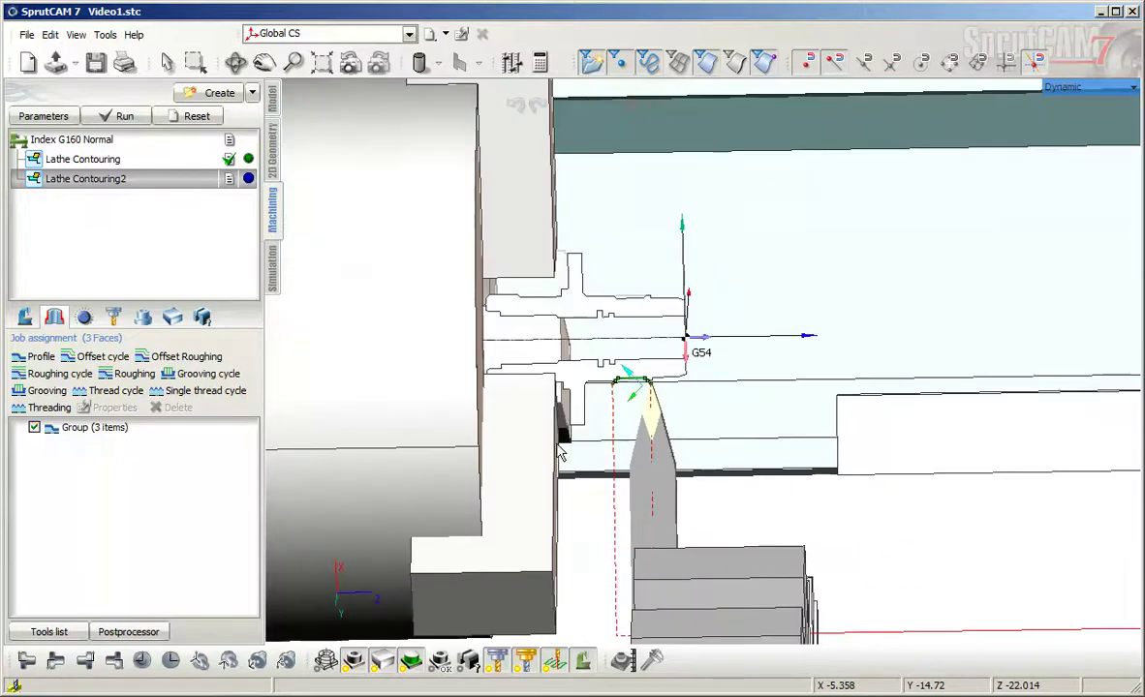
pyautogui.scroll(3, 587, 408)
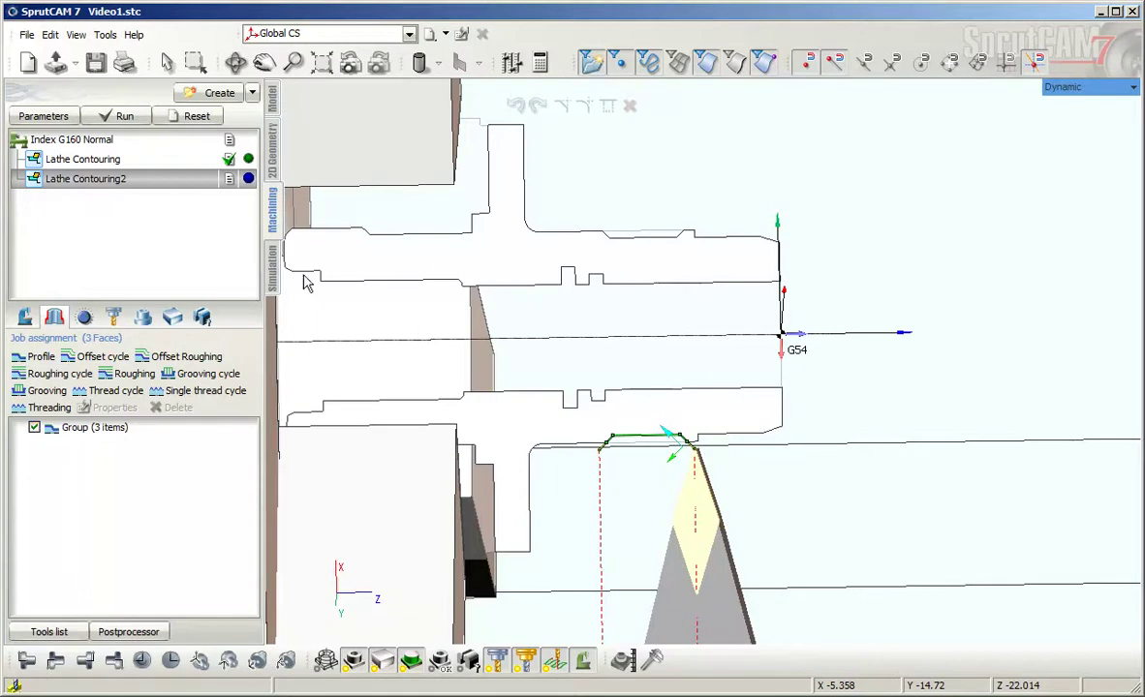
pyautogui.click(584, 661)
pyautogui.scroll(-2, 571, 417)
pyautogui.moveTo(587, 424); pyautogui.dragTo(781, 456, button='middle')
pyautogui.moveTo(743, 394); pyautogui.dragTo(756, 421, button='middle')
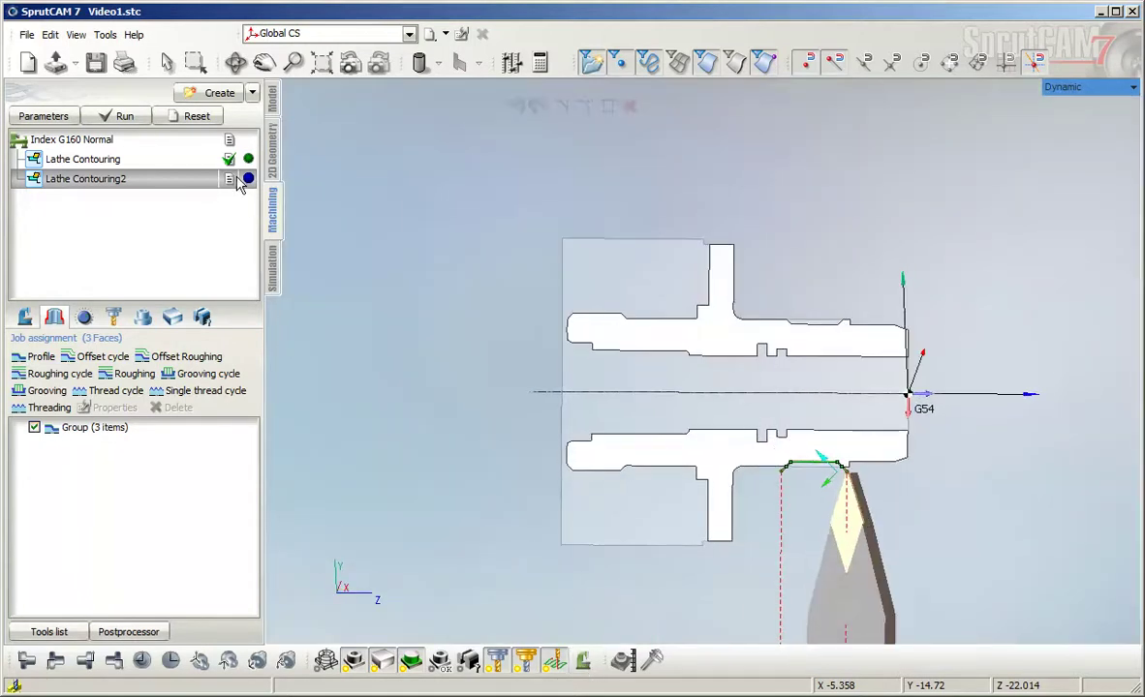
# - Add a roughing Lathe Drilling operation after Lathe Contouring2 and show the machine again
pyautogui.click(251, 93)
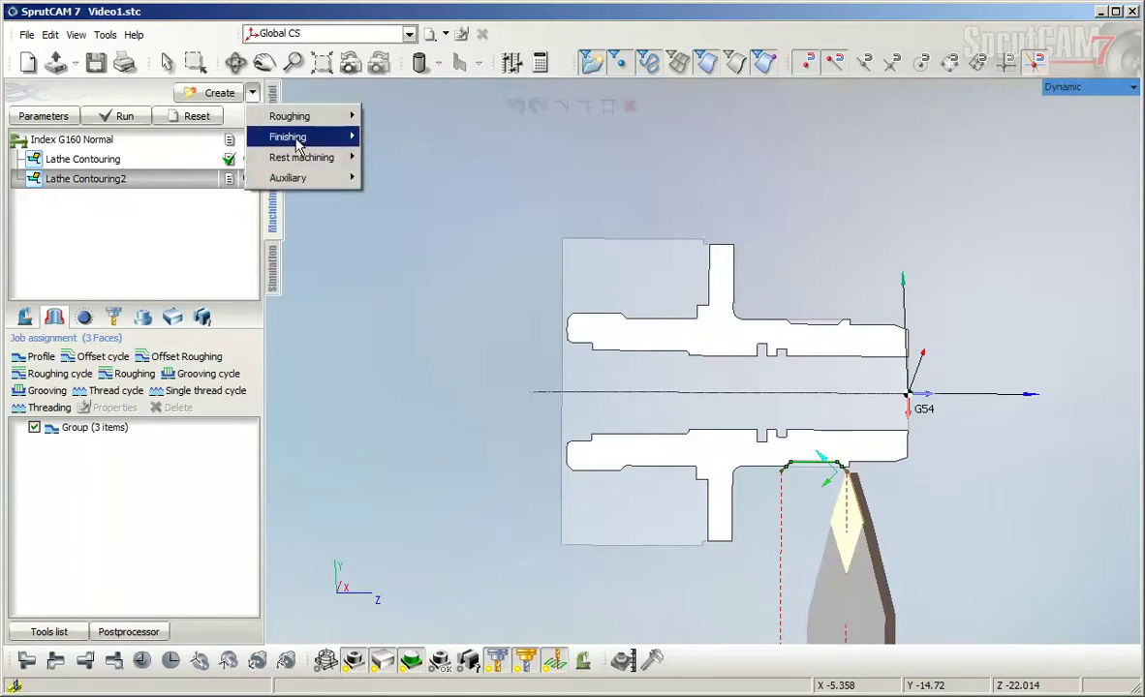
pyautogui.moveTo(300, 145)
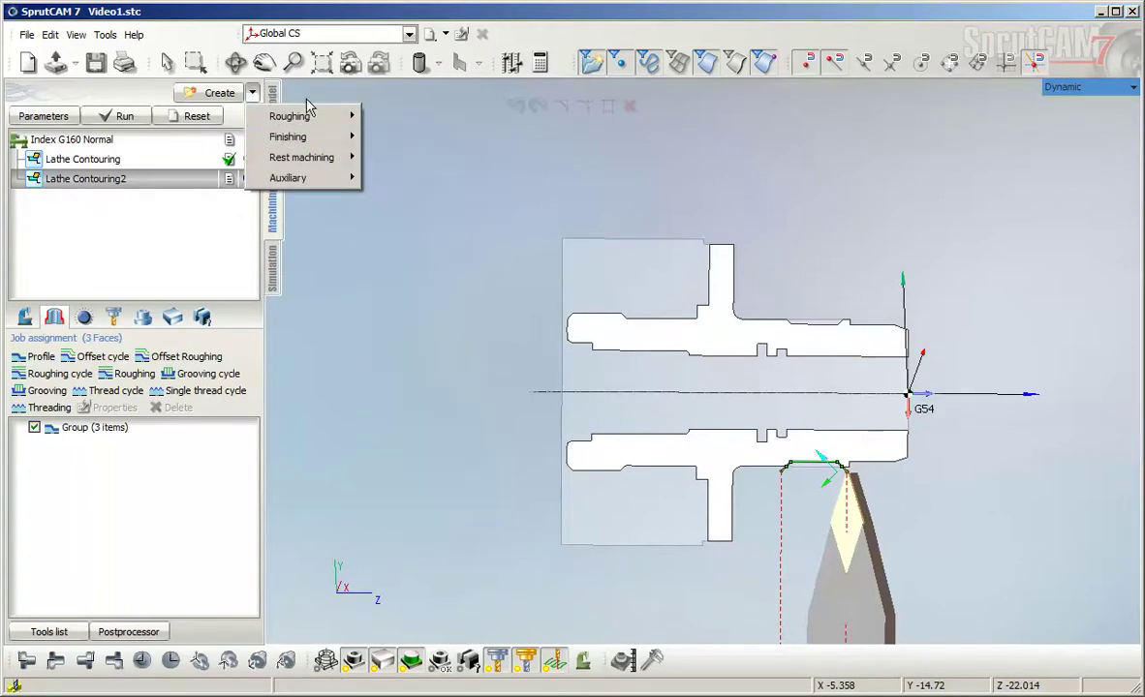
pyautogui.moveTo(293, 115)
pyautogui.click(411, 322)
pyautogui.scroll(-5, 571, 312)
pyautogui.moveTo(601, 295); pyautogui.dragTo(560, 311, button='middle')
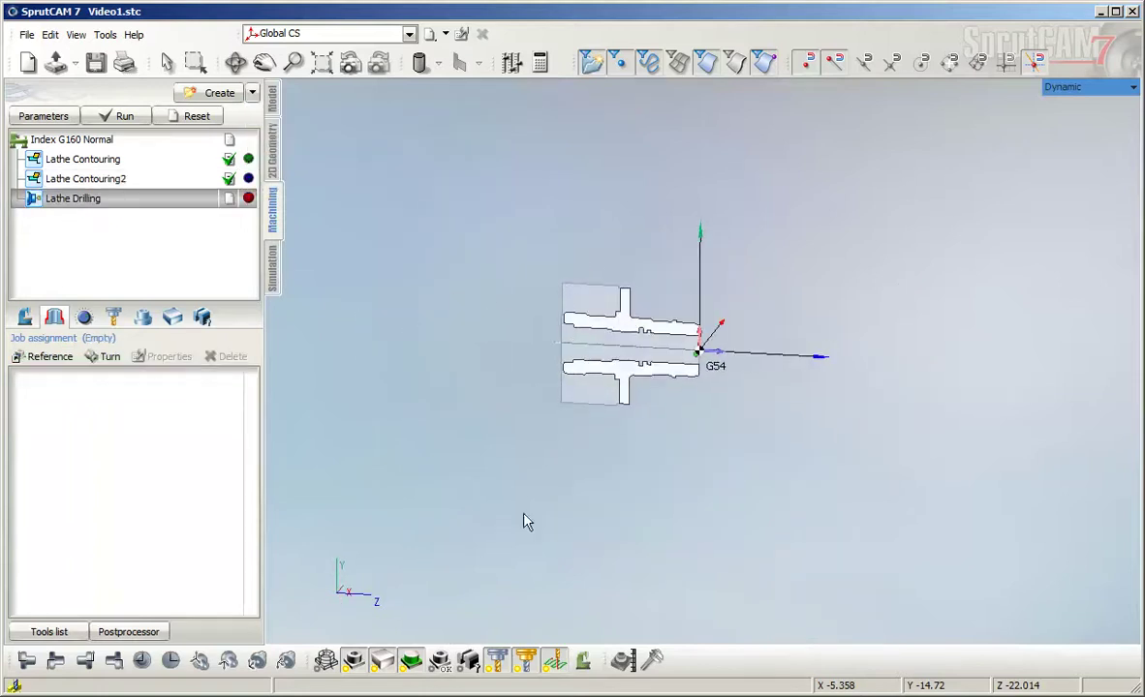
pyautogui.click(586, 660)
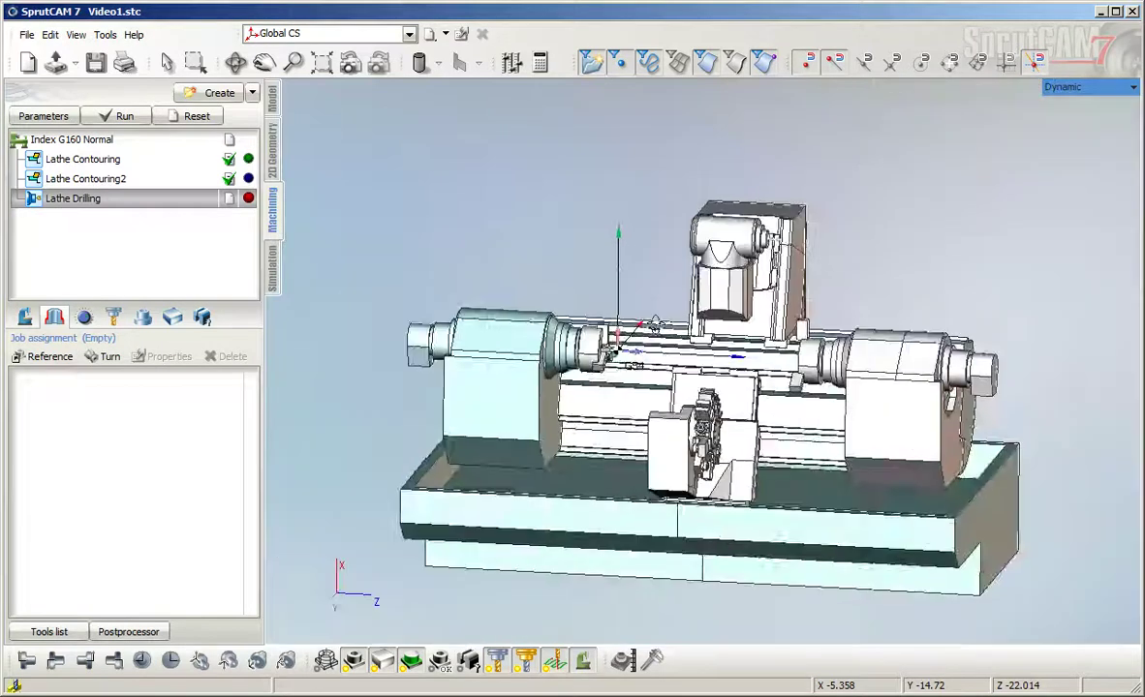
# - Set the drill's overall length l2 to 80 mm in the Lathe Drilling parameters
pyautogui.click(39, 117)
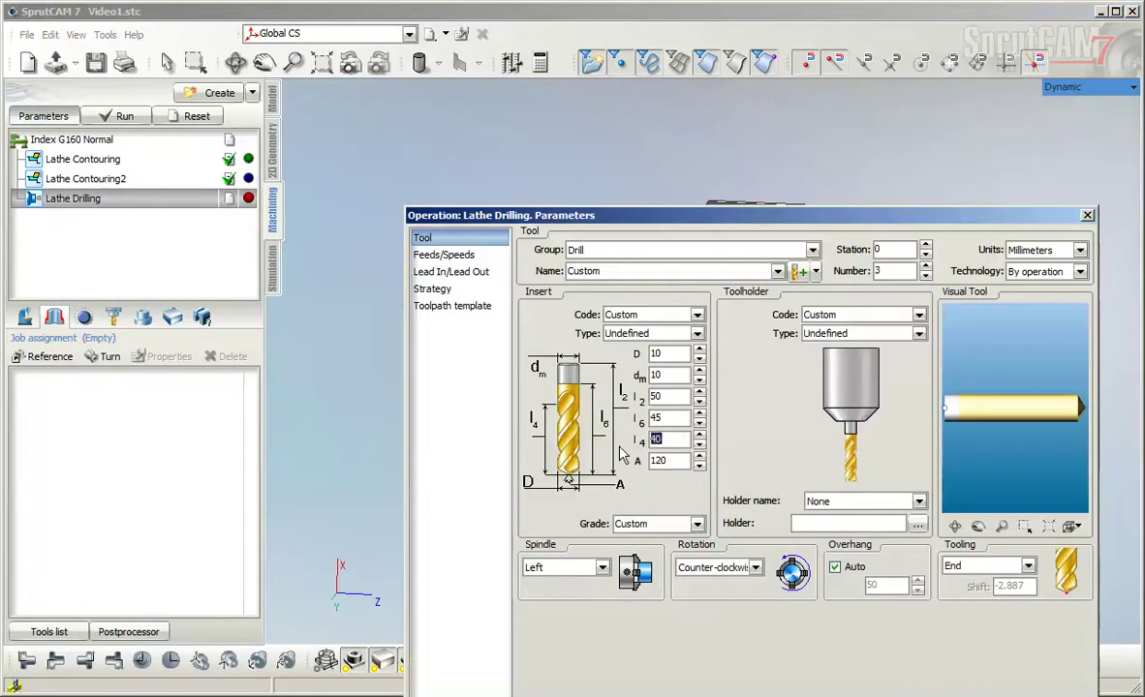
pyautogui.click(685, 396)
pyautogui.doubleClick(667, 396)
pyautogui.write('80')
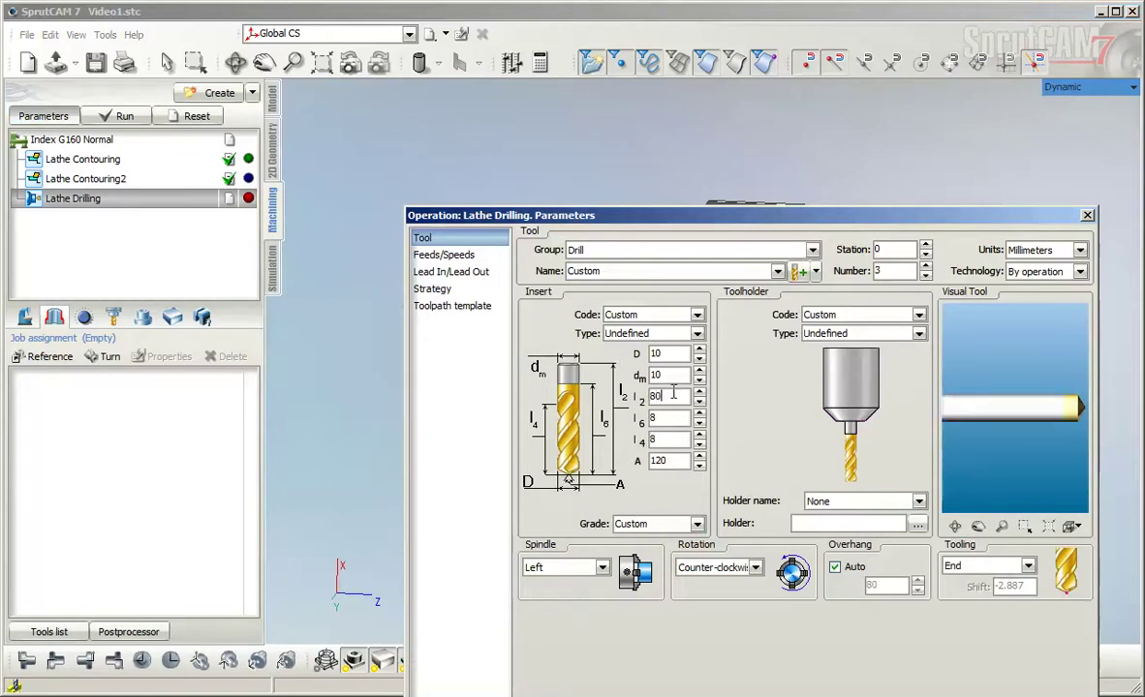
# - Assign the holder 392.272HMD-40 12 052 to the drill and accept the operation parameters
pyautogui.click(919, 316)
pyautogui.click(921, 336)
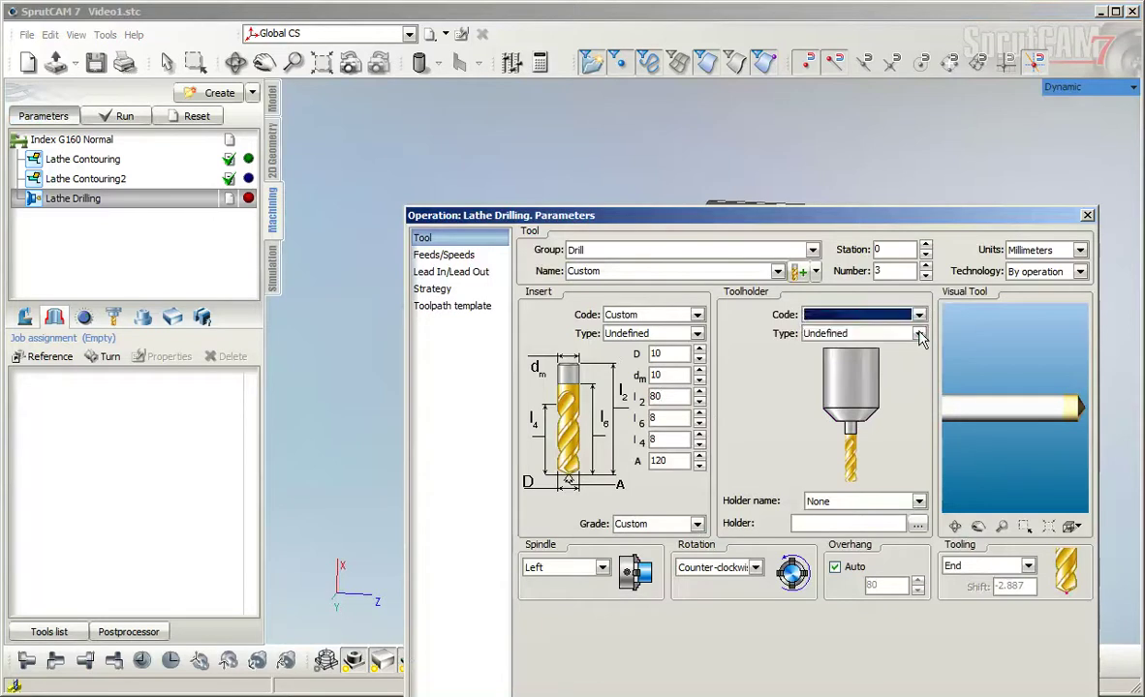
pyautogui.click(918, 501)
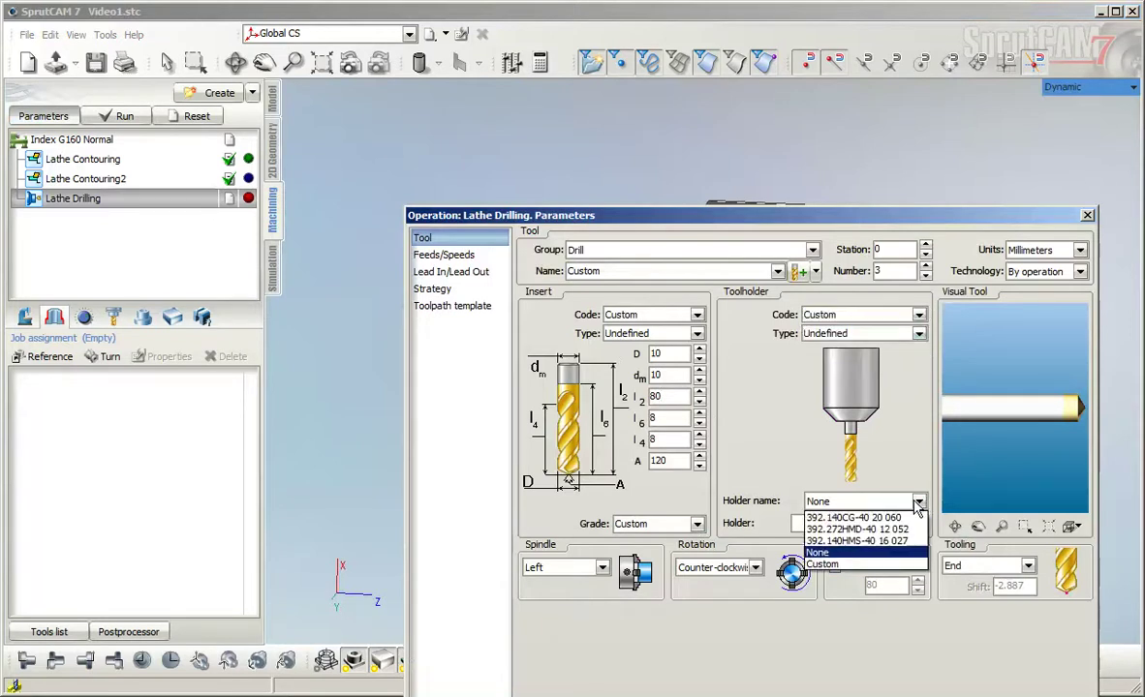
pyautogui.click(852, 532)
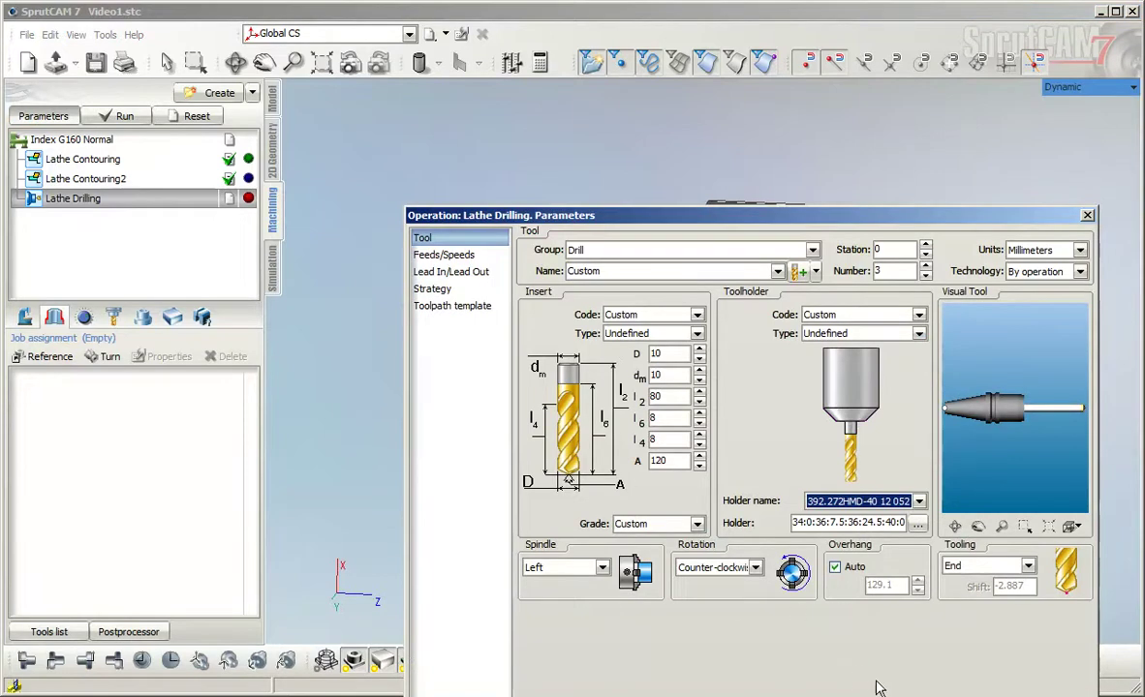
pyautogui.press('Return')
# - Set the B axis position to 0 so the drill faces the part, and calculate the Lathe Drilling toolpath
pyautogui.scroll(6, 805, 240)
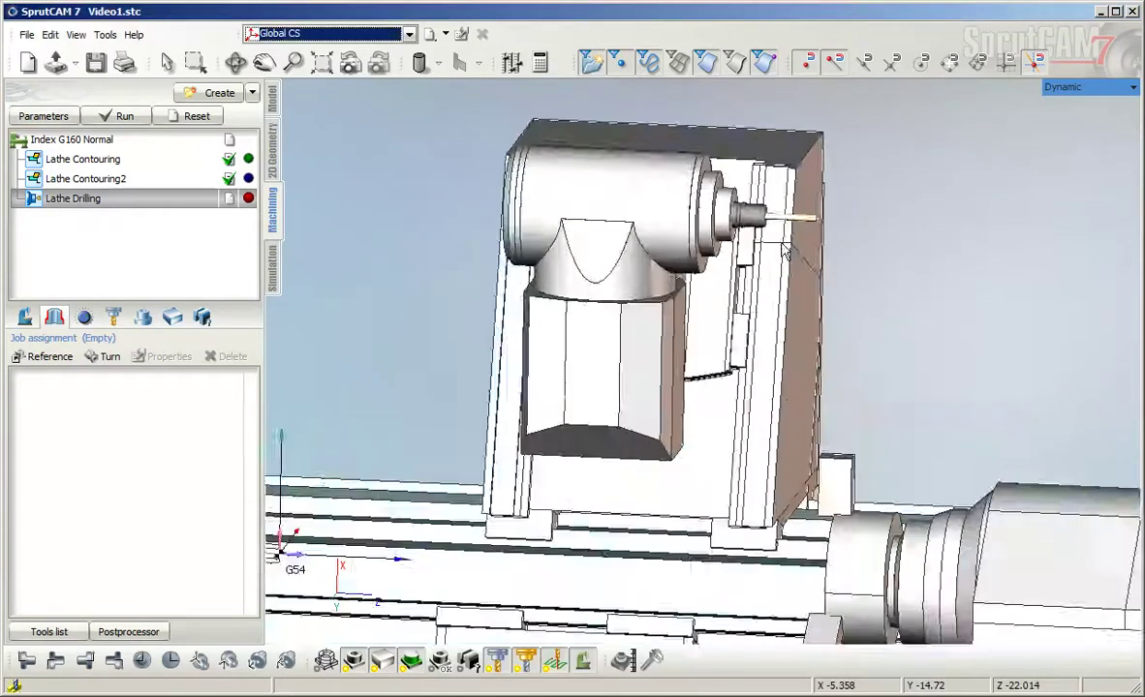
pyautogui.scroll(-5, 728, 312)
pyautogui.scroll(1, 598, 327)
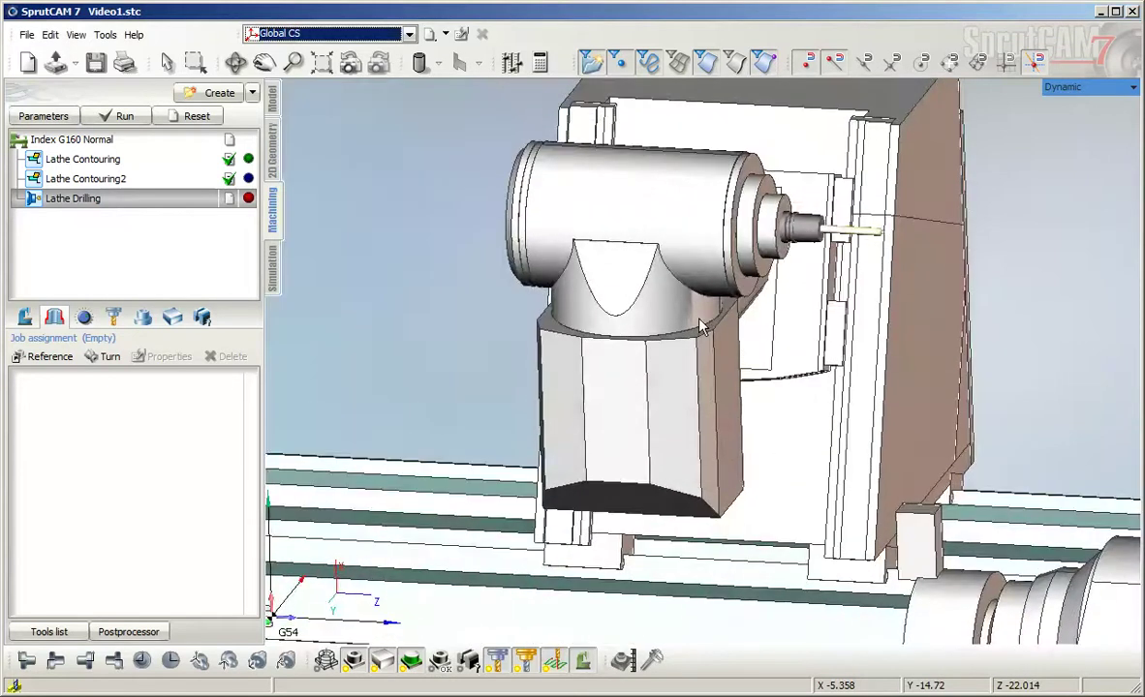
pyautogui.click(26, 318)
pyautogui.scroll(-5, 673, 467)
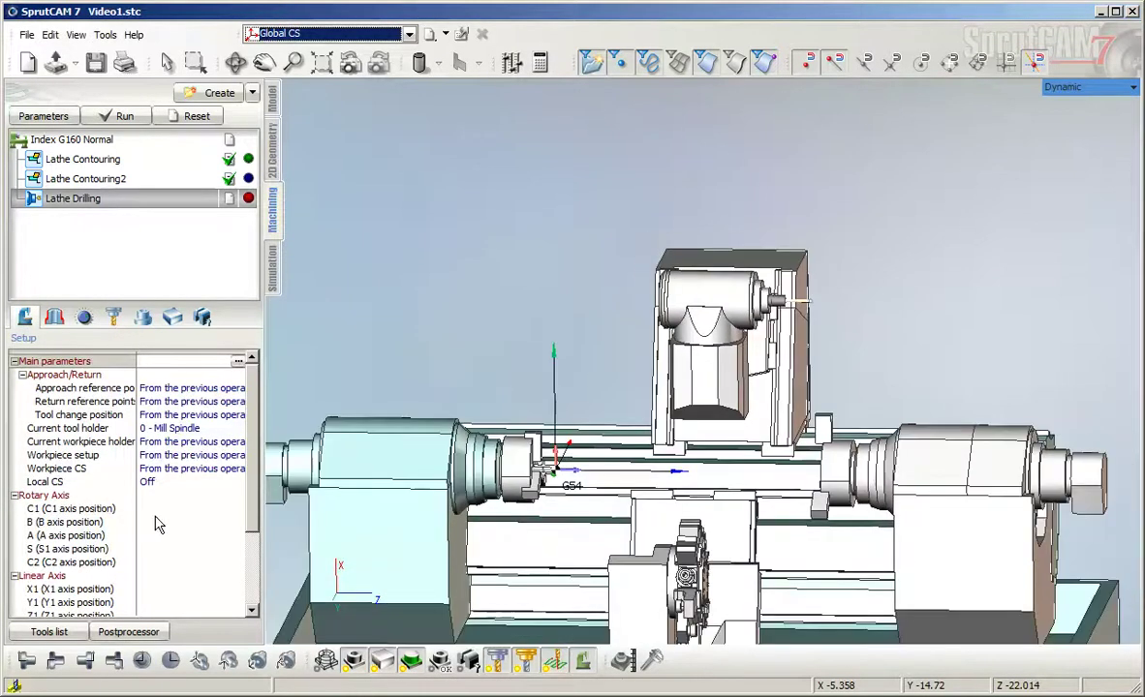
pyautogui.click(159, 521)
pyautogui.scroll(-16, 158, 523)
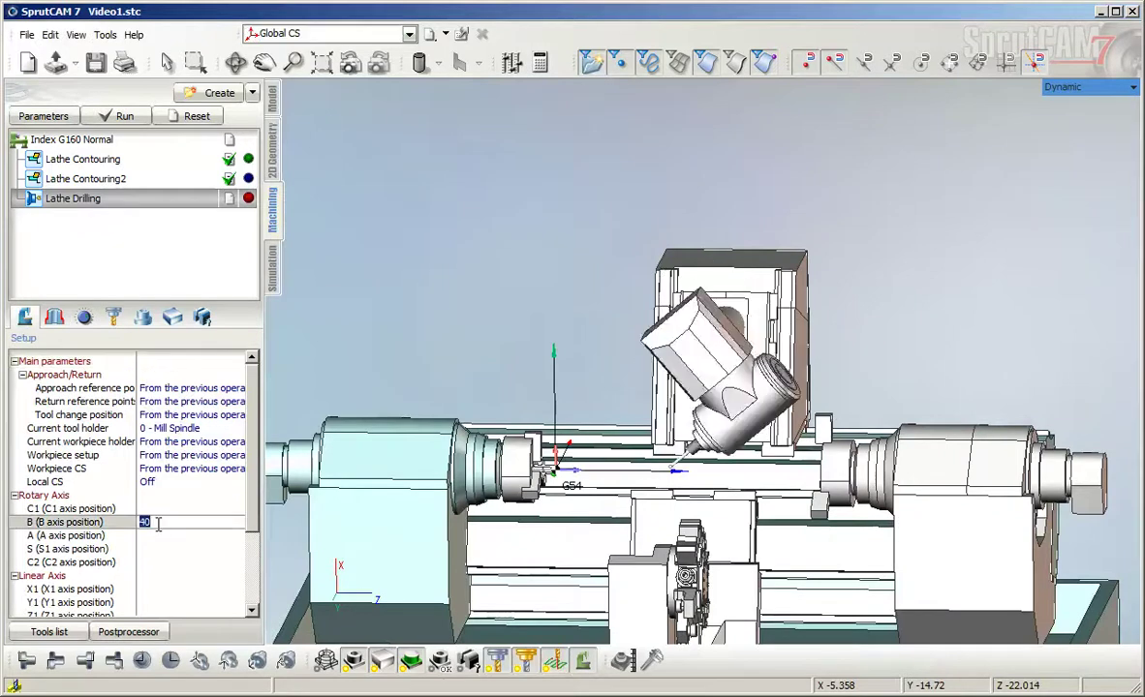
pyautogui.write('0')
pyautogui.moveTo(470, 494); pyautogui.dragTo(631, 279, button='middle')
pyautogui.moveTo(600, 303); pyautogui.dragTo(552, 329, button='right')
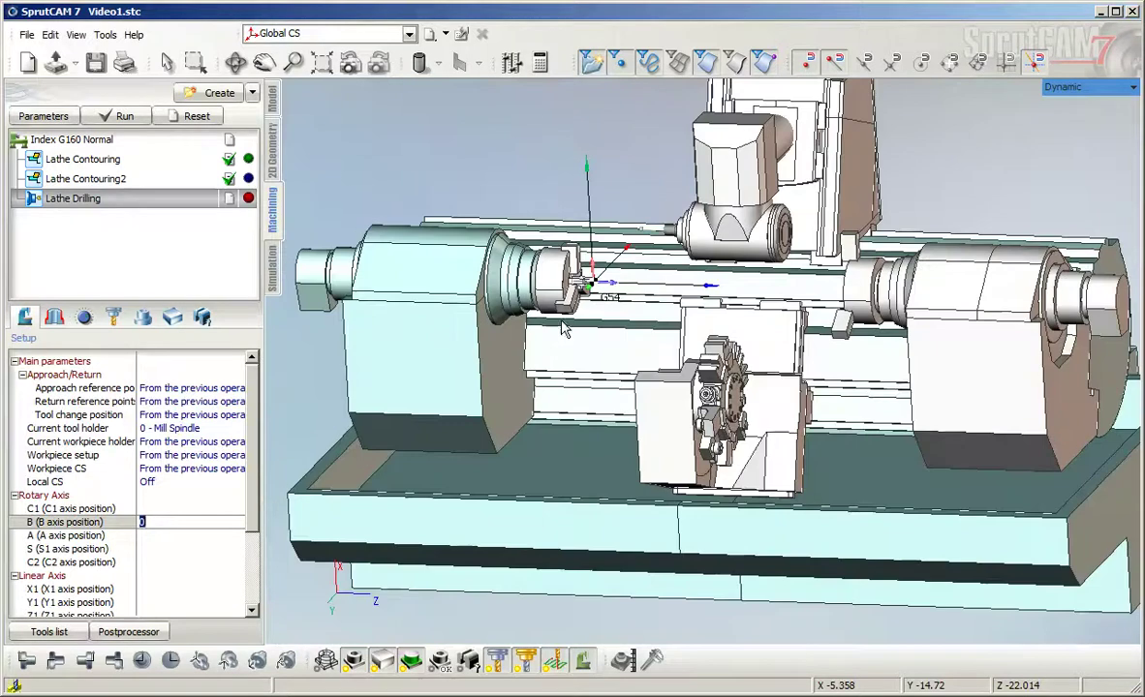
pyautogui.click(121, 116)
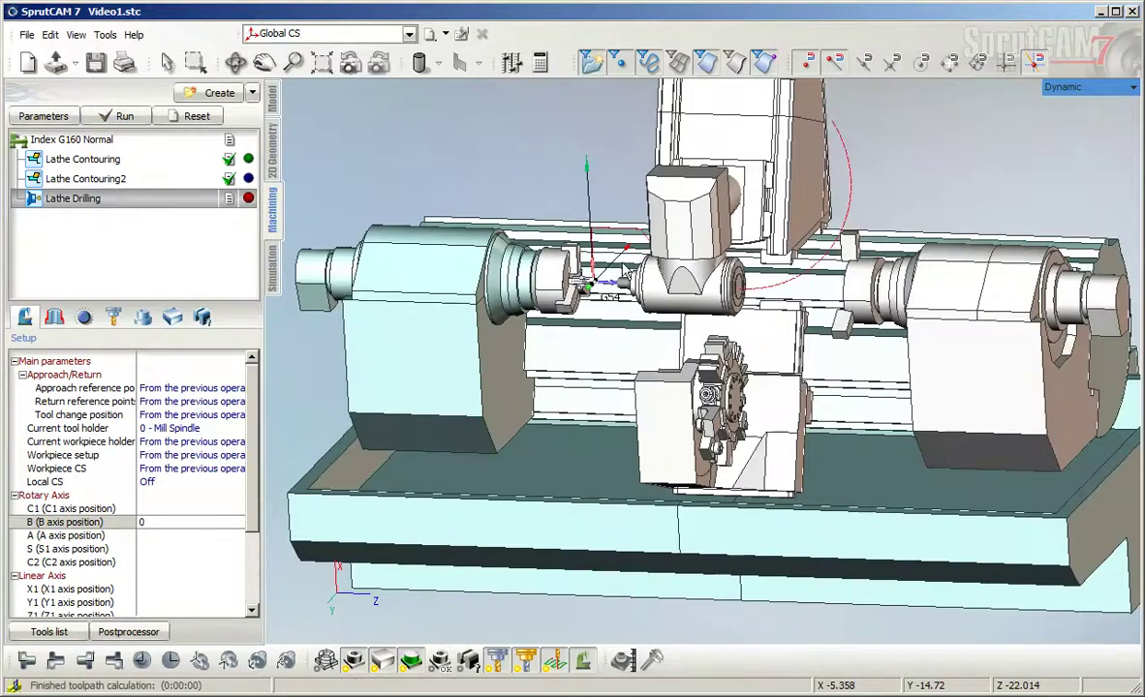
# - Simulate the Lathe Drilling operation at reduced speed and watch the drill's movement at the part
pyautogui.click(275, 265)
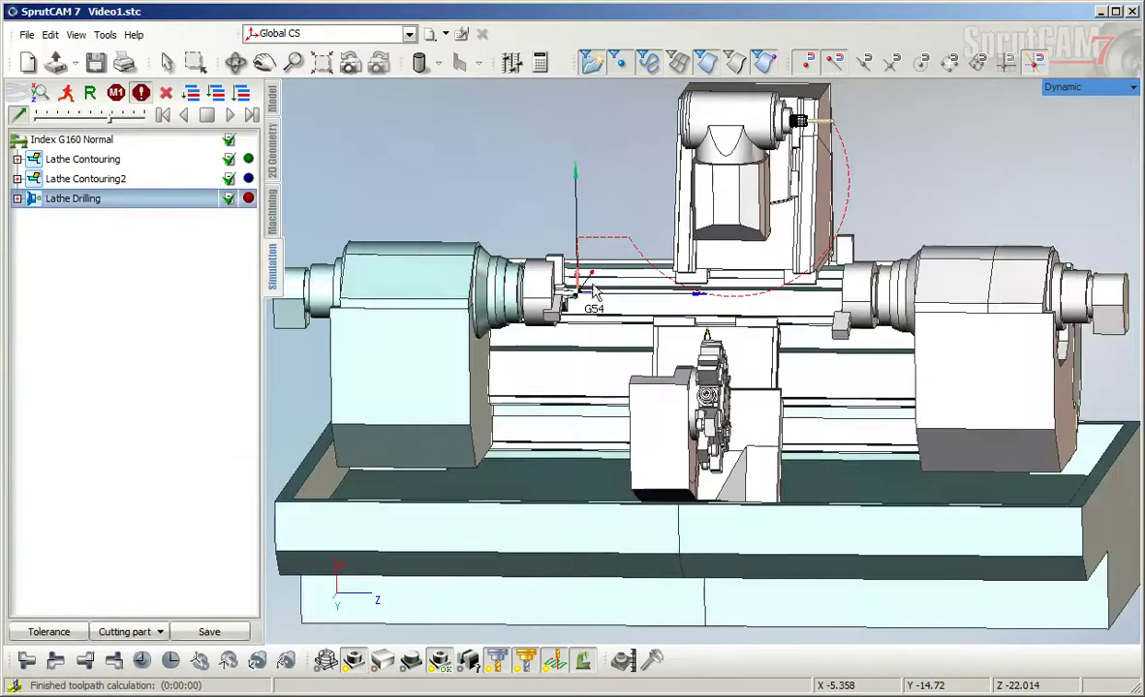
pyautogui.moveTo(109, 122); pyautogui.dragTo(53, 130)
pyautogui.click(227, 115)
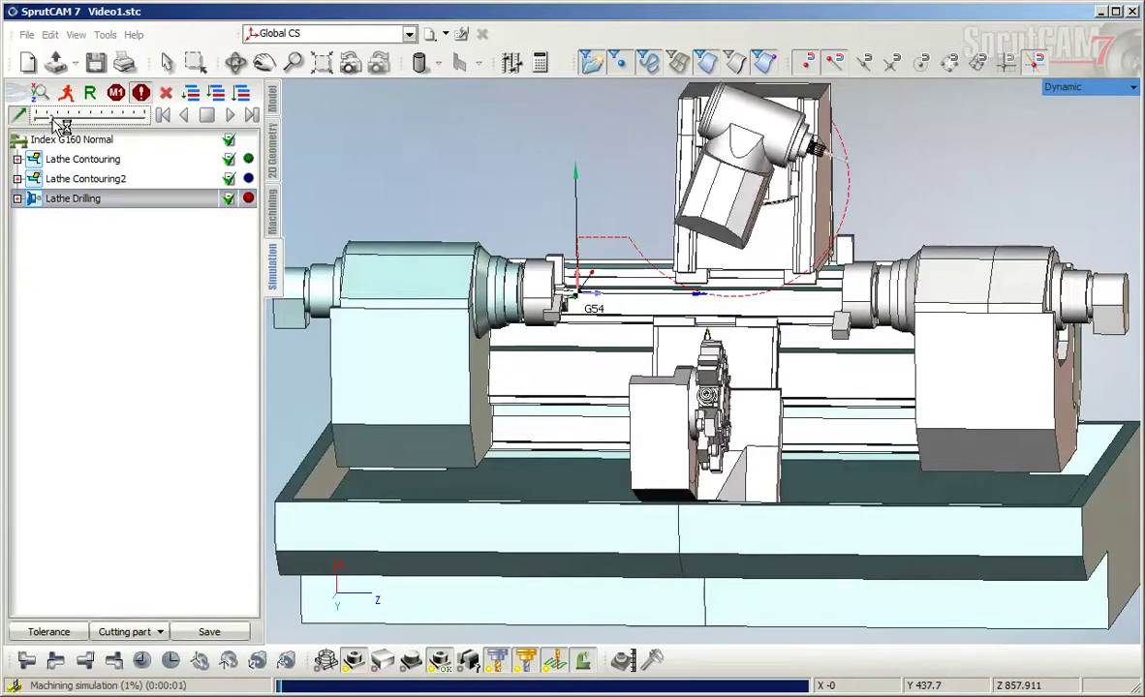
pyautogui.moveTo(83, 119); pyautogui.dragTo(60, 114)
pyautogui.scroll(7, 572, 288)
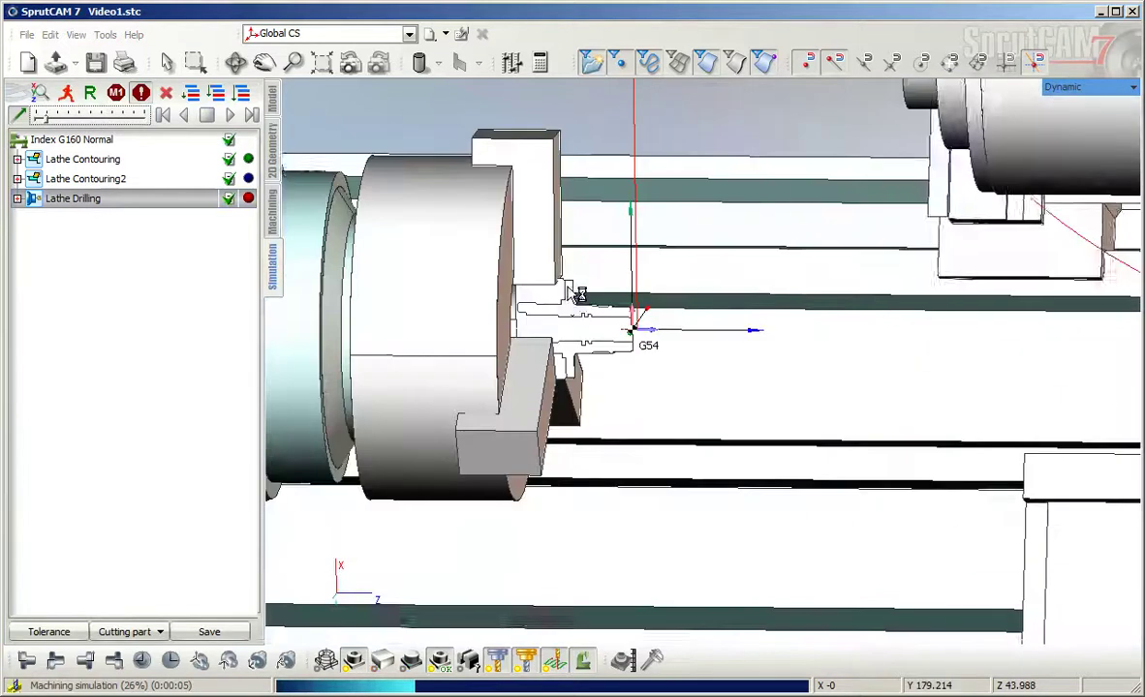
pyautogui.scroll(-1, 581, 294)
pyautogui.moveTo(581, 293); pyautogui.dragTo(549, 465, button='middle')
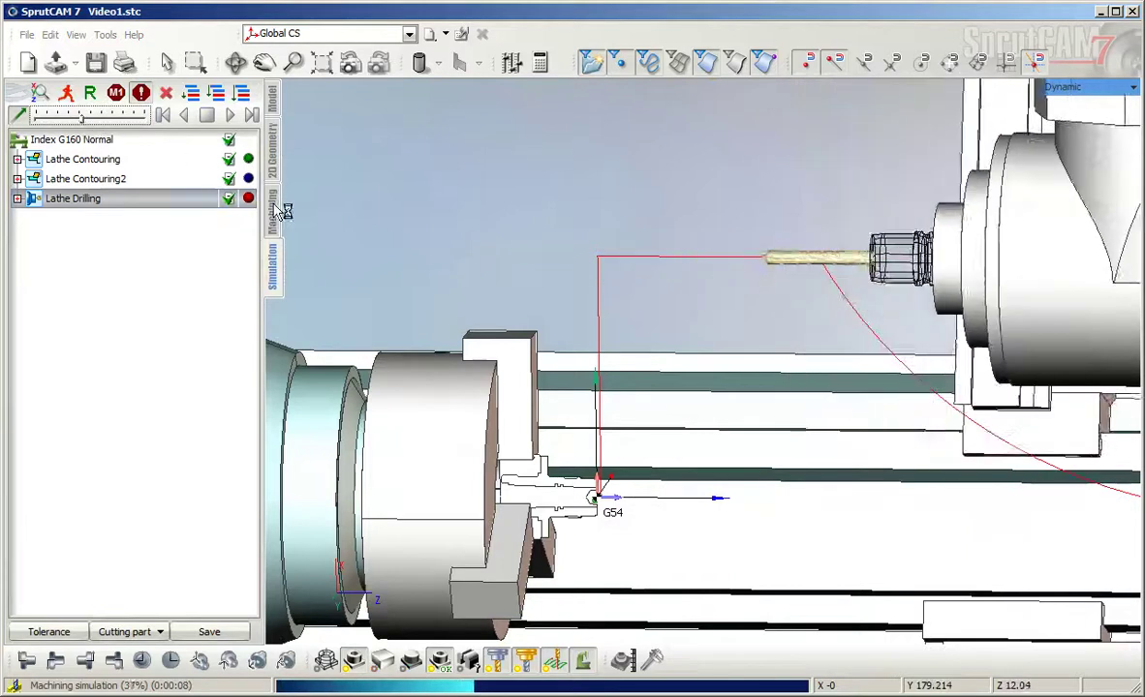
# - Change the drill's diameter D to 15 mm and recalculate the Lathe Drilling toolpath
pyautogui.click(274, 209)
pyautogui.click(65, 116)
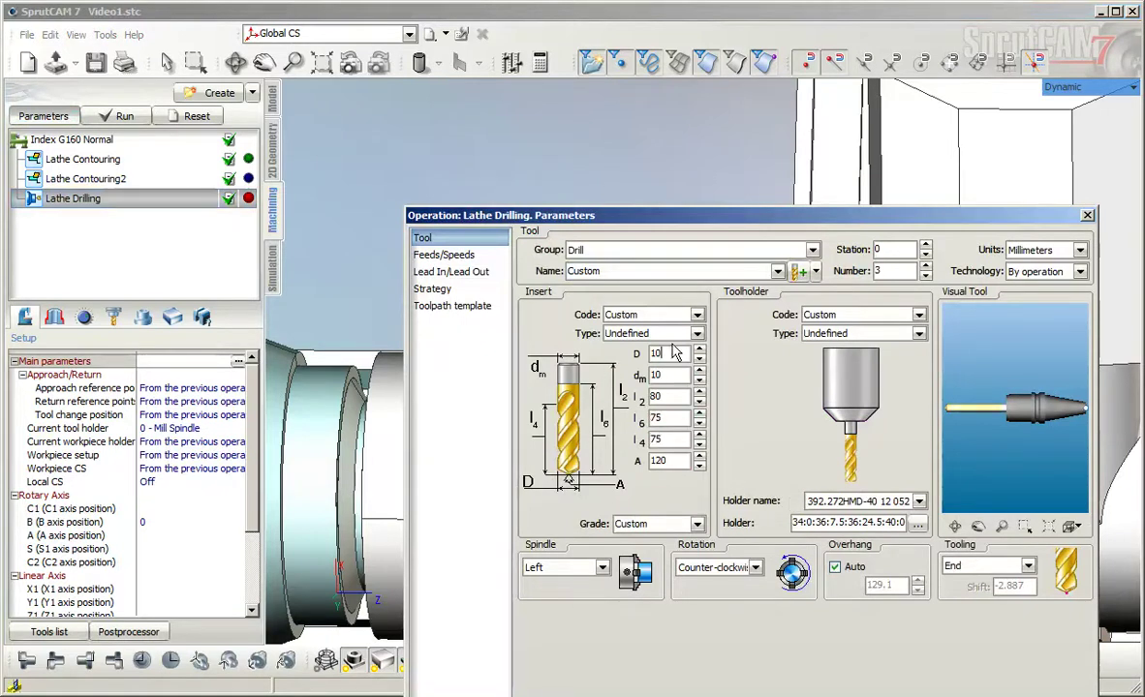
pyautogui.press('BackSpace')
pyautogui.write('5')
pyautogui.press('Return')
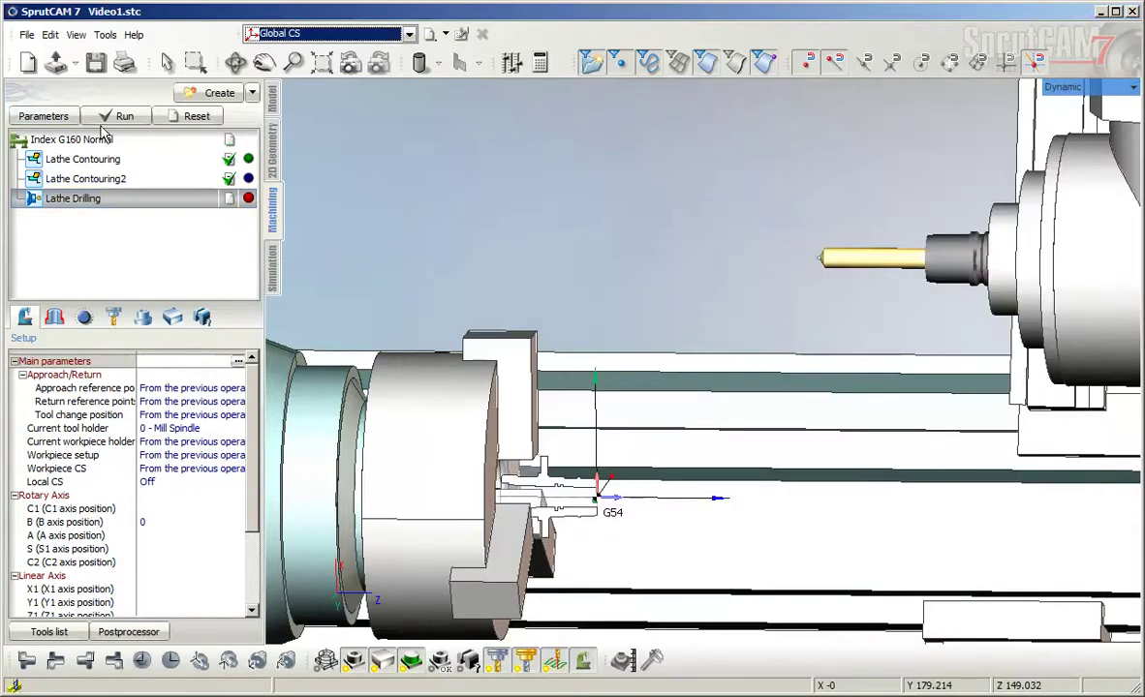
pyautogui.click(106, 125)
# - Clear the previous simulation results and simulate the drilling again, viewing the bore close up
pyautogui.click(272, 261)
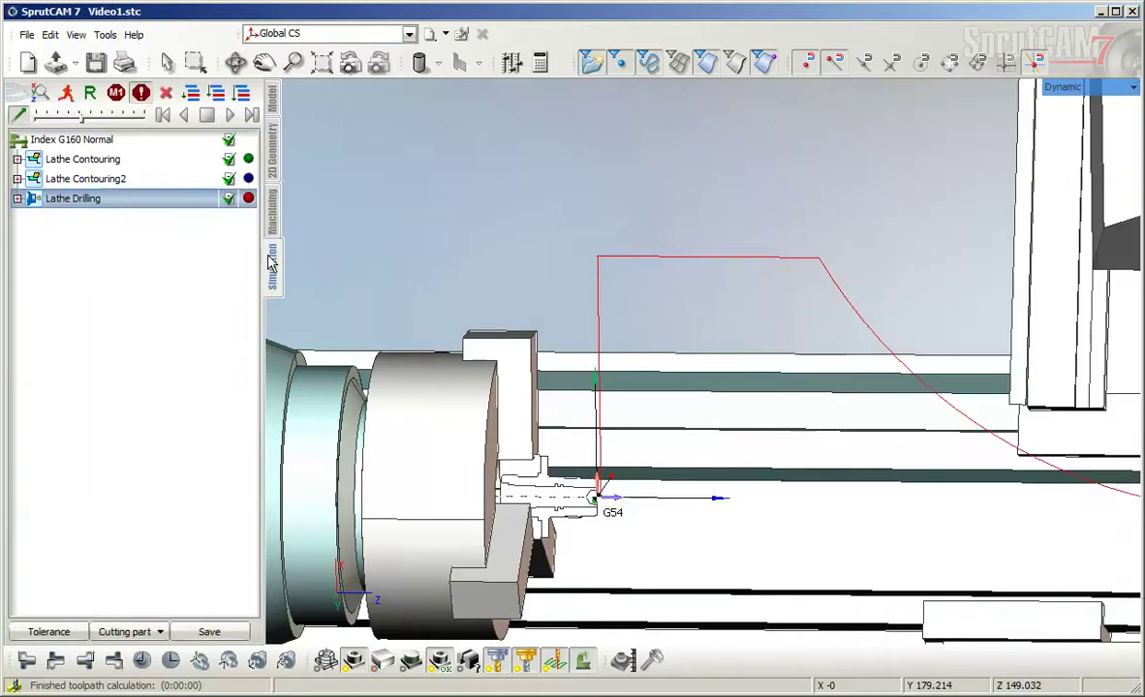
pyautogui.click(168, 93)
pyautogui.click(216, 93)
pyautogui.click(230, 116)
pyautogui.moveTo(83, 118)
pyautogui.mouseDown()
pyautogui.moveTo(113, 119)
pyautogui.moveTo(99, 120)
pyautogui.mouseUp()
pyautogui.moveTo(560, 501); pyautogui.dragTo(607, 398, button='middle')
pyautogui.scroll(3, 607, 398)
pyautogui.scroll(1, 607, 398)
# - Return to the machining setup and examine the part's bore section with the machine hidden
pyautogui.click(272, 227)
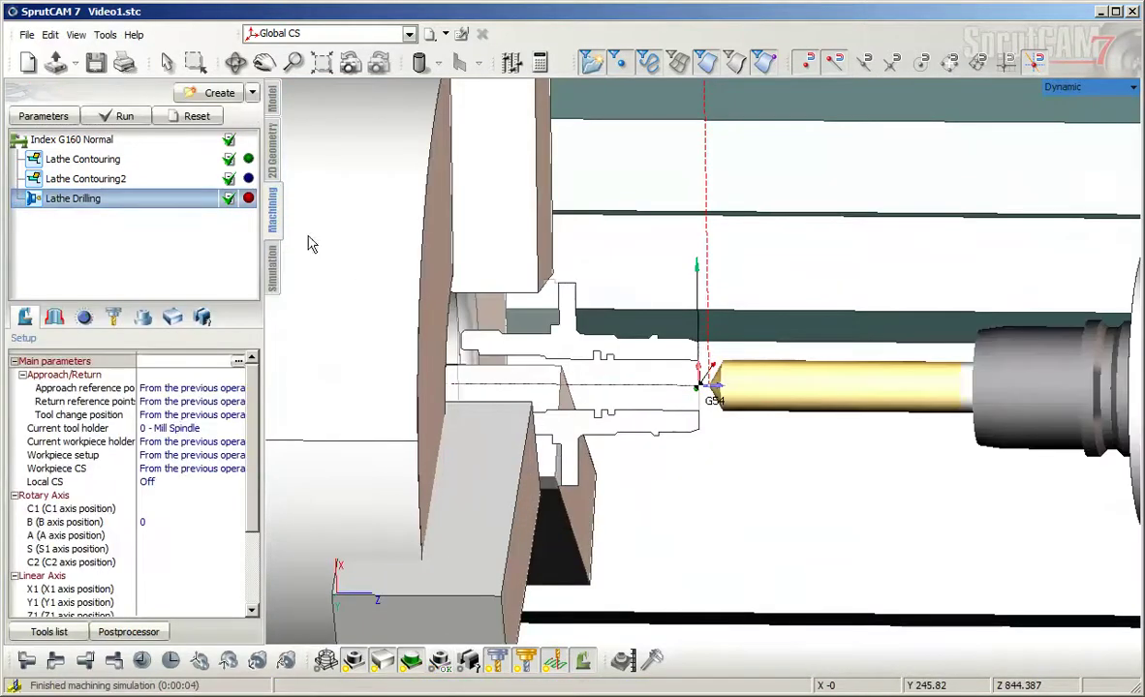
pyautogui.scroll(-3, 628, 418)
pyautogui.scroll(6, 634, 419)
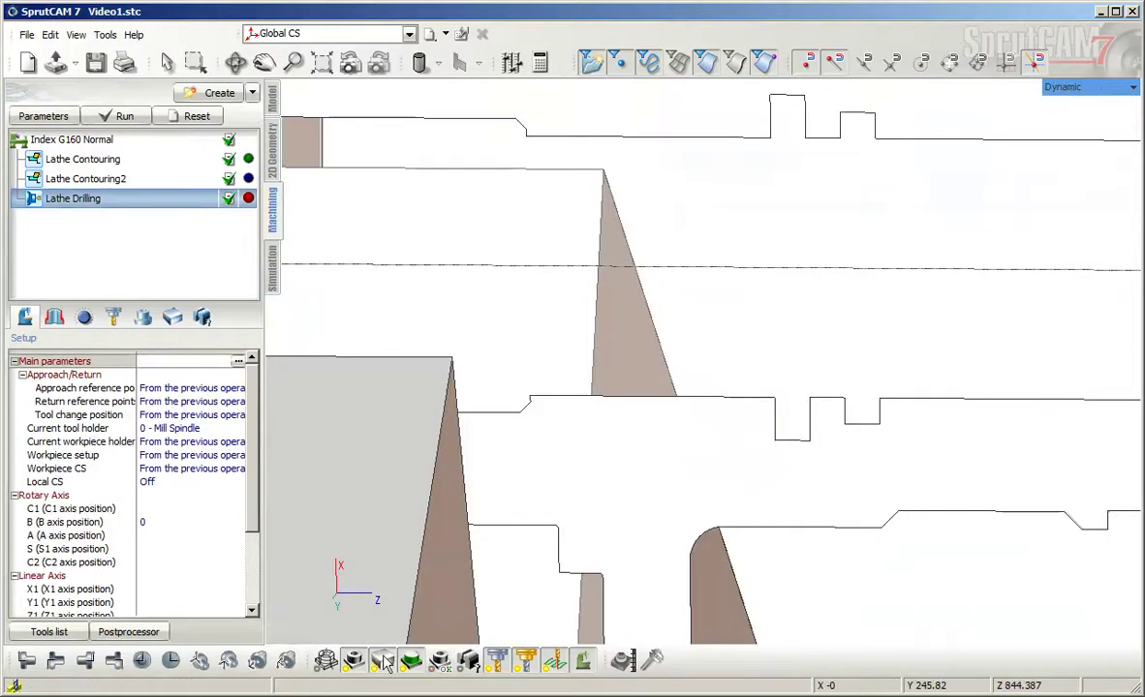
pyautogui.scroll(-2, 480, 358)
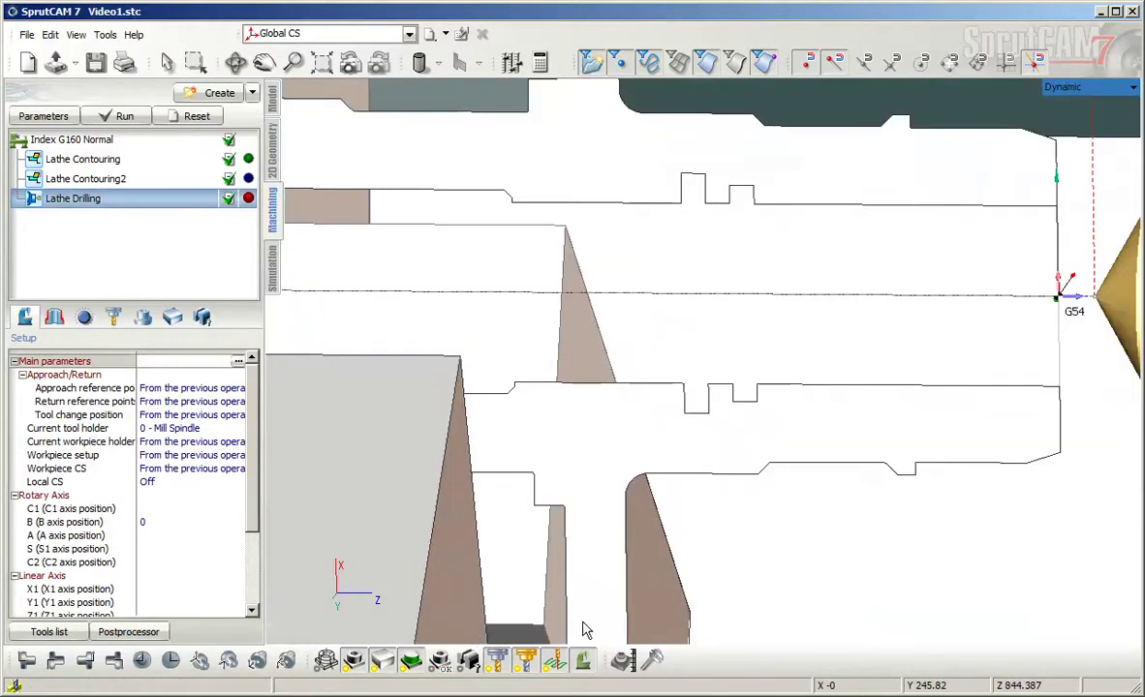
pyautogui.click(582, 659)
pyautogui.moveTo(645, 435); pyautogui.dragTo(701, 459, button='middle')
pyautogui.scroll(-4, 727, 411)
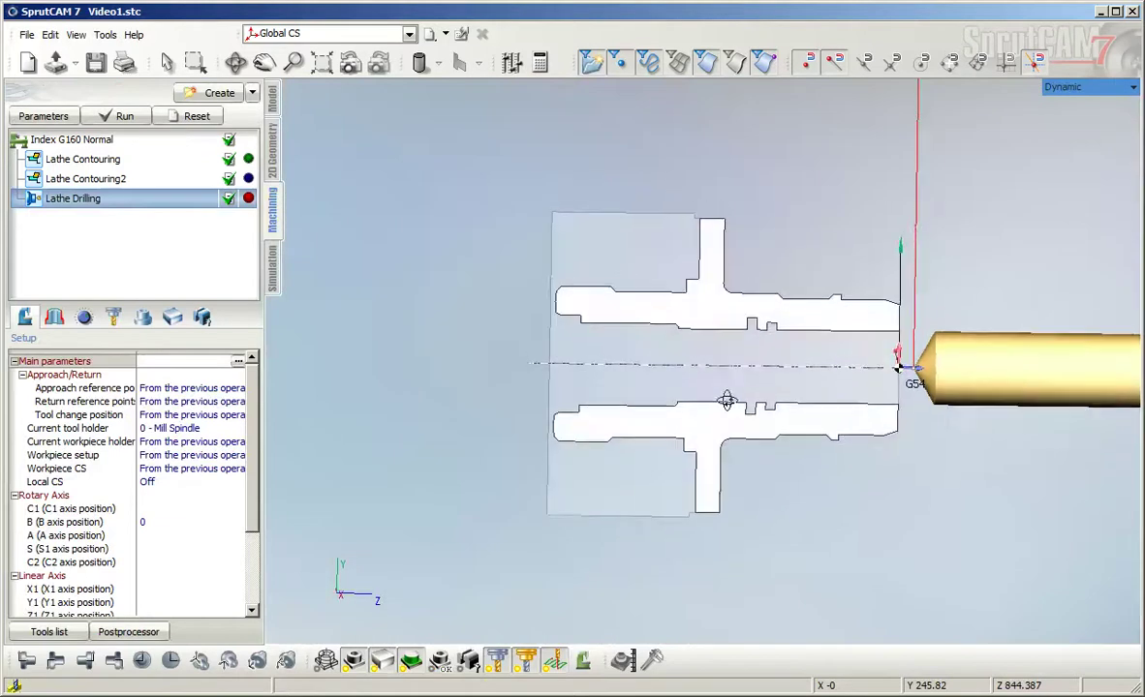
# - Add a finishing Lathe Contouring operation after the drilling and bring the machine back into view
pyautogui.click(251, 97)
pyautogui.moveTo(301, 136)
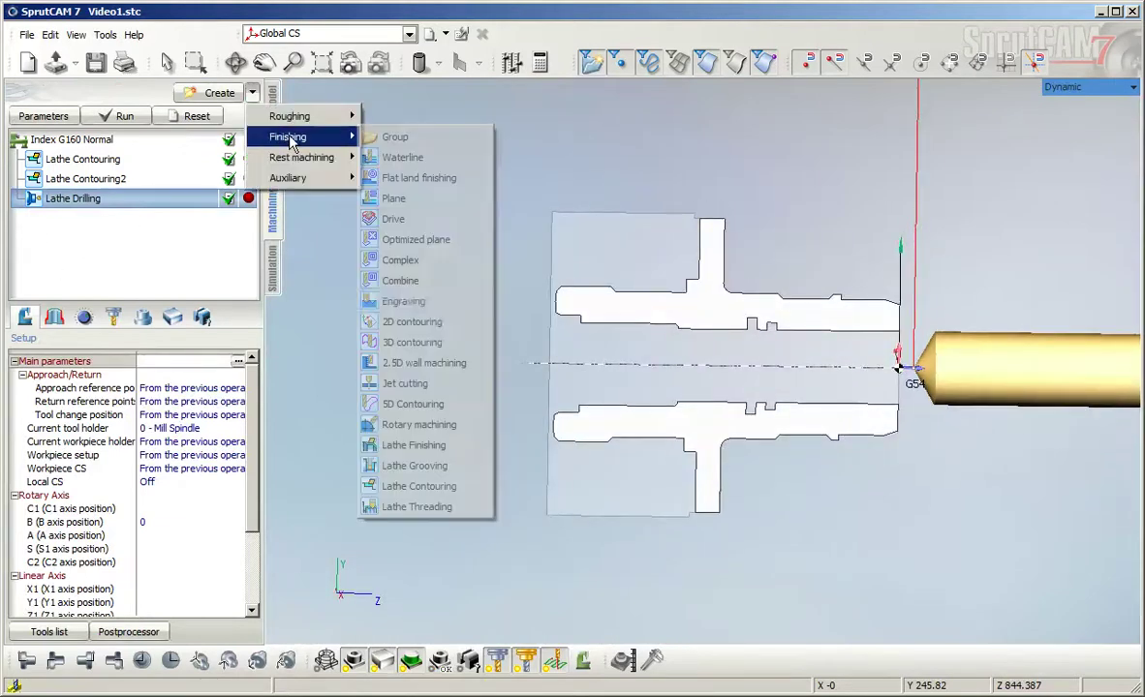
pyautogui.click(453, 496)
pyautogui.scroll(-5, 721, 392)
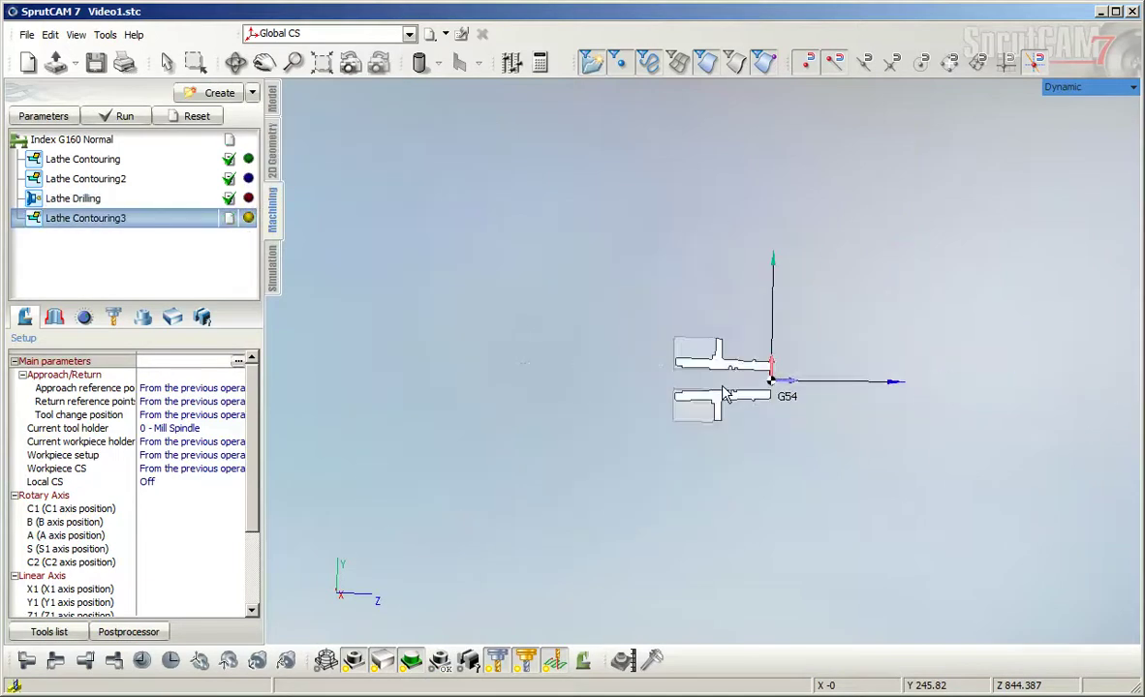
pyautogui.scroll(-1, 722, 393)
pyautogui.moveTo(721, 392); pyautogui.dragTo(516, 436, button='middle')
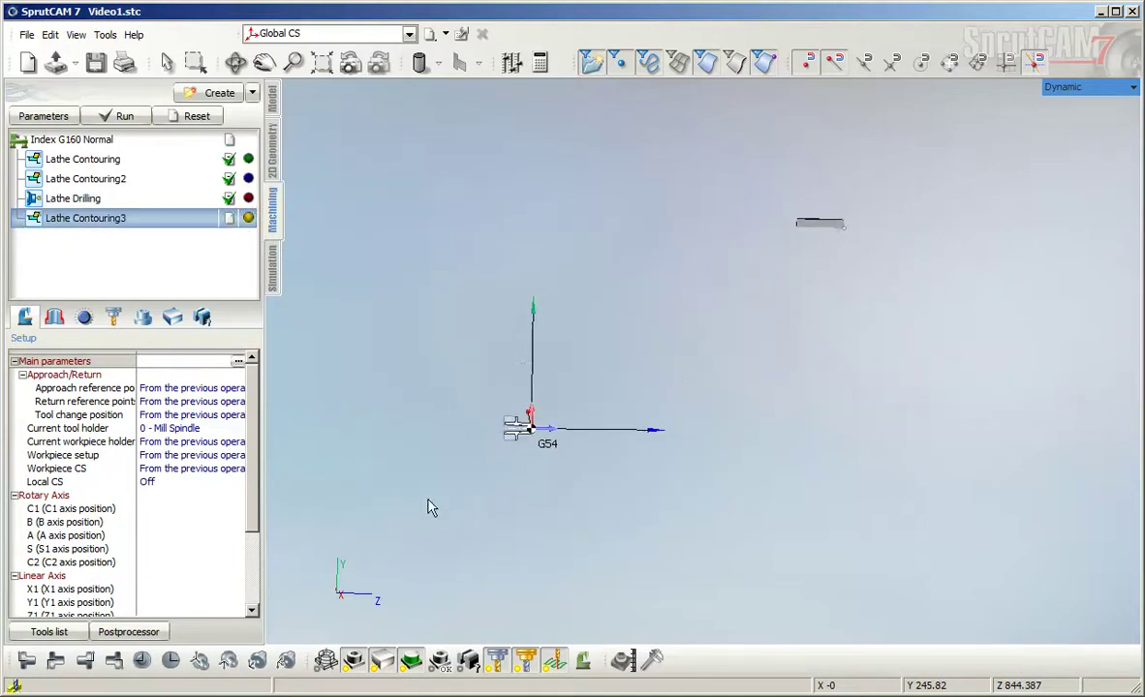
pyautogui.click(584, 658)
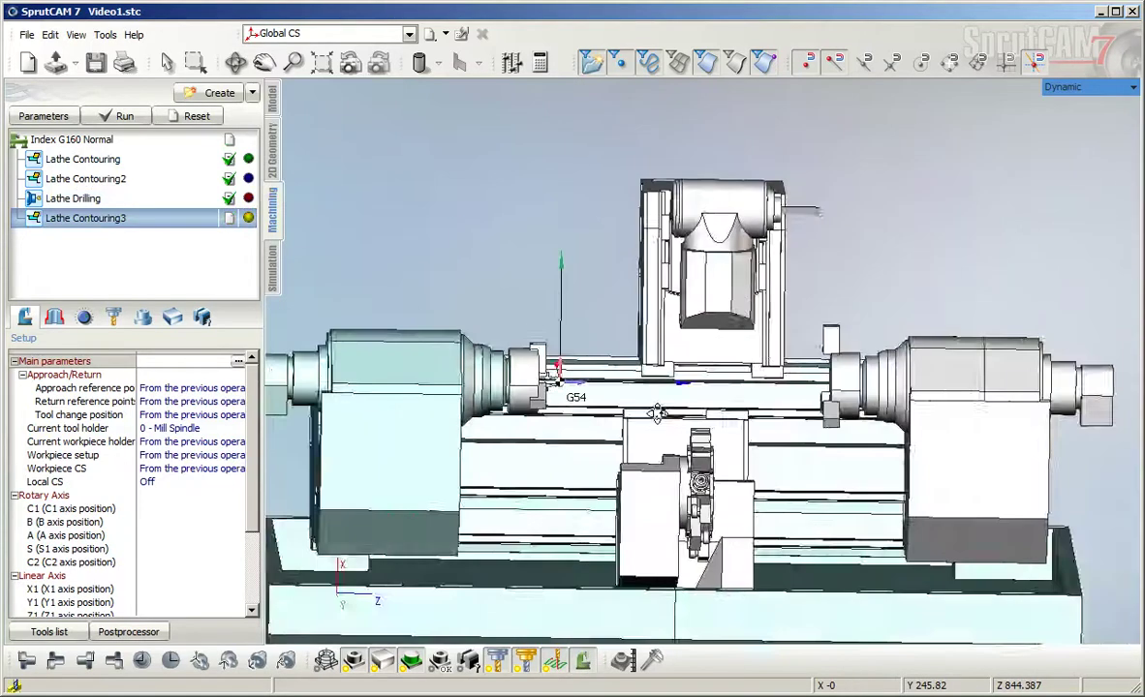
# - Choose the Внутр Канавочный1 tool from the Internal Grooving toolholder group for the Lathe Contouring3 operation
pyautogui.click(43, 116)
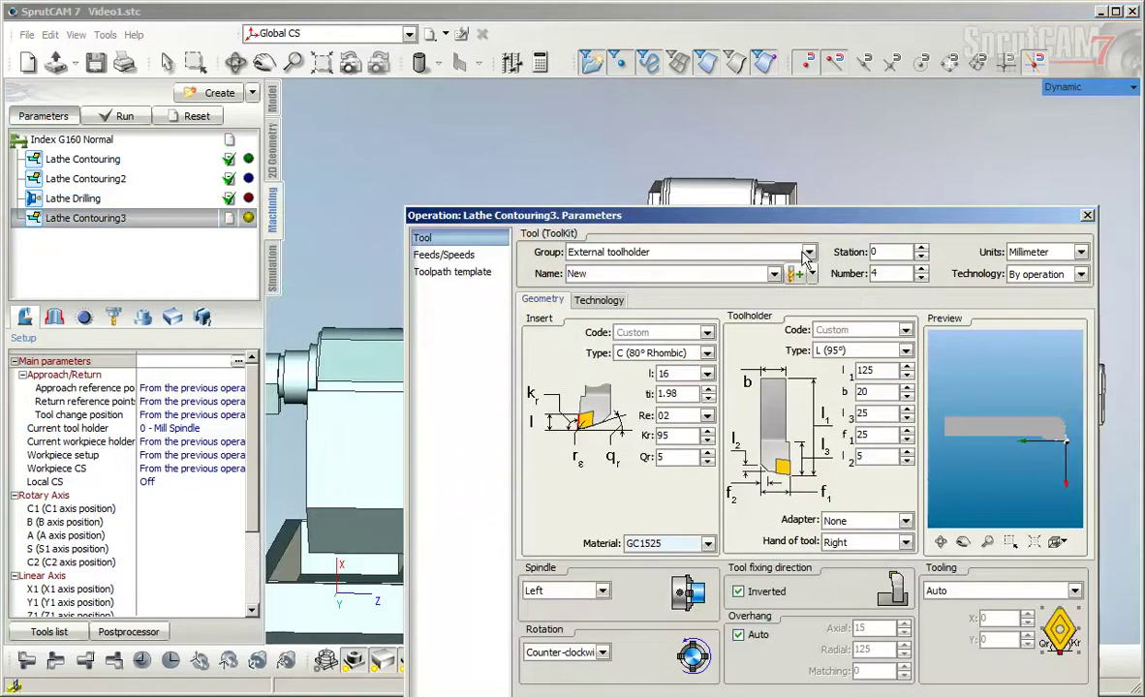
pyautogui.click(806, 253)
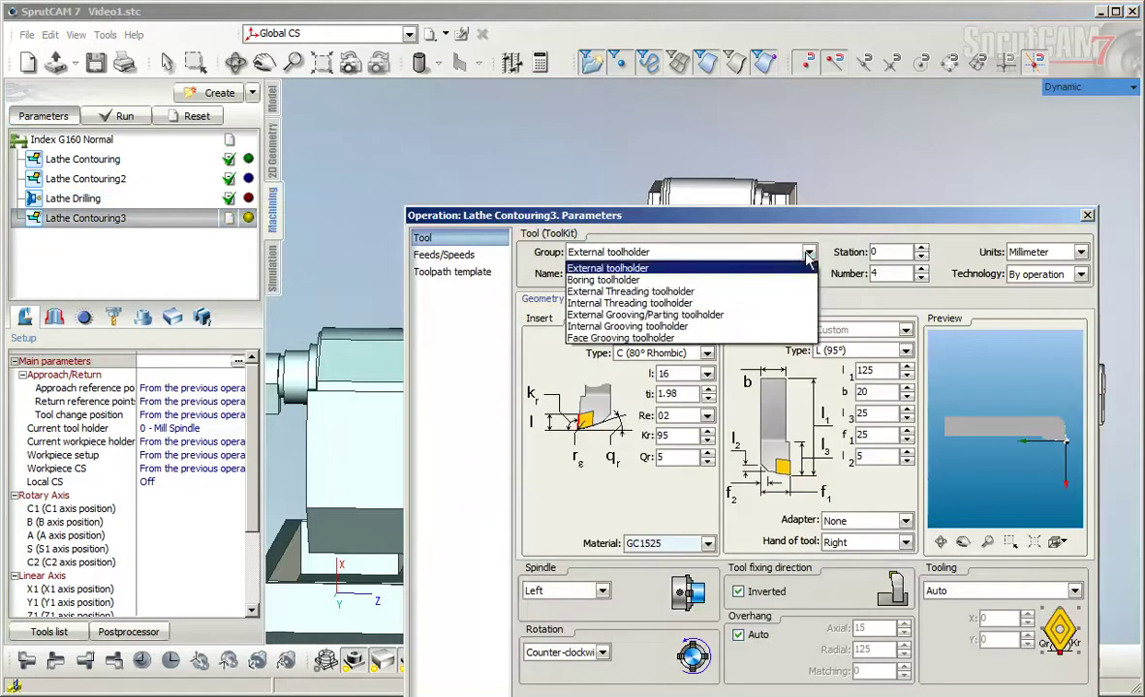
pyautogui.click(642, 329)
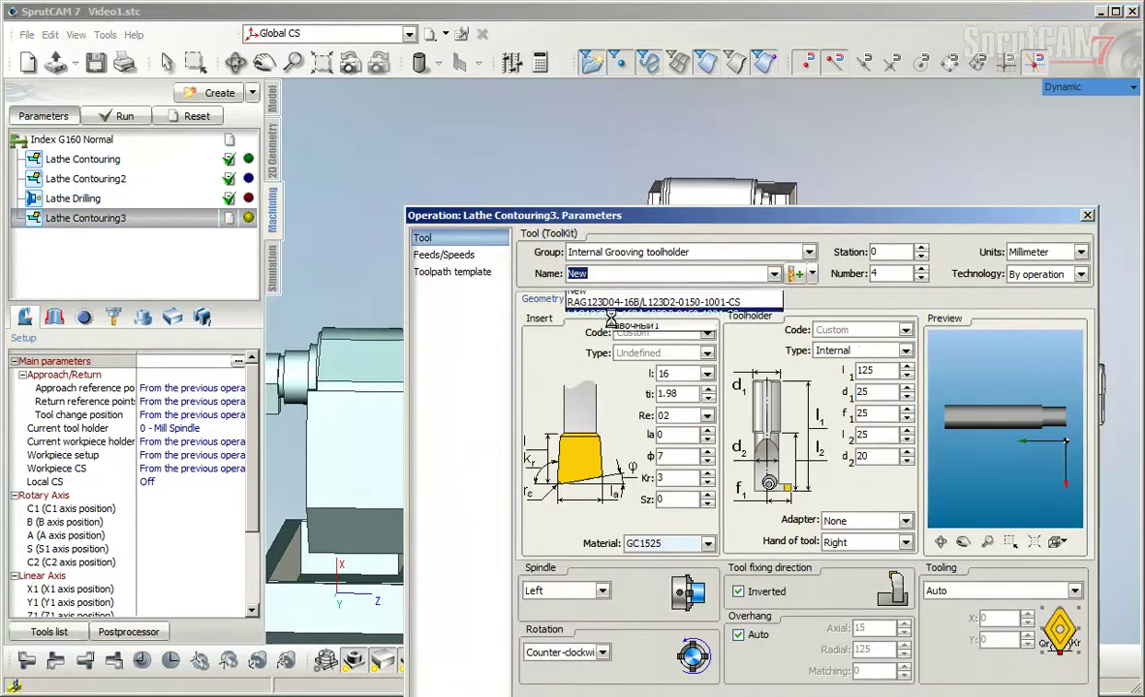
pyautogui.click(620, 302)
pyautogui.click(775, 274)
pyautogui.click(626, 326)
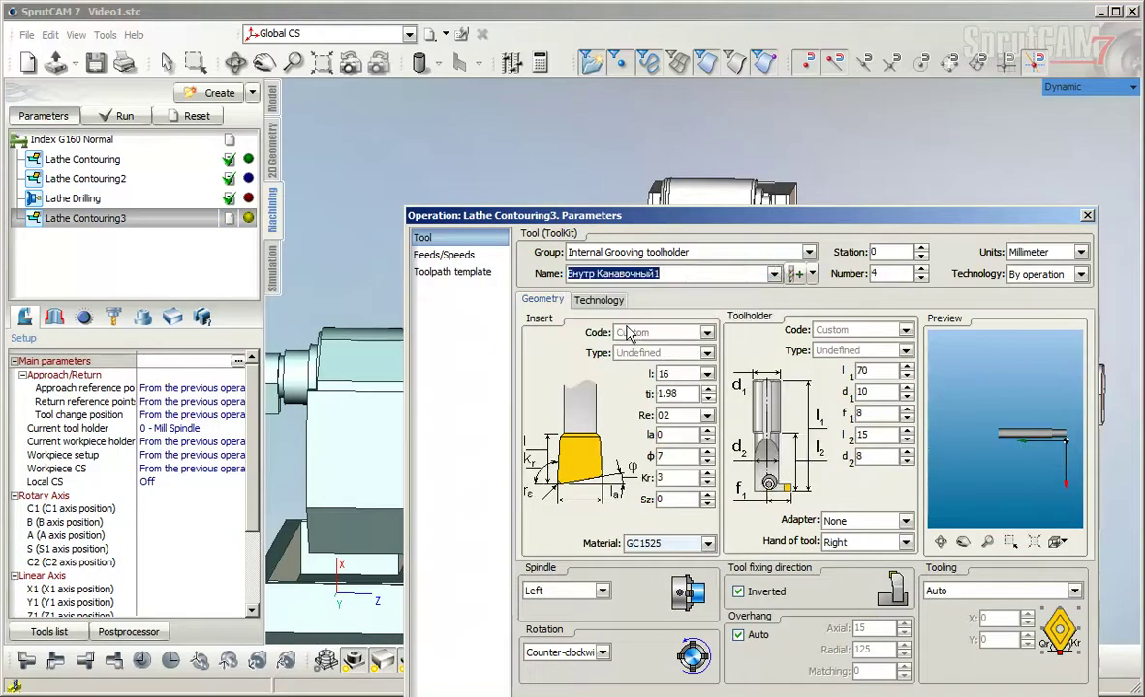
# - Set the grooving insert's width la to 2 mm and accept the tool parameters
pyautogui.click(664, 433)
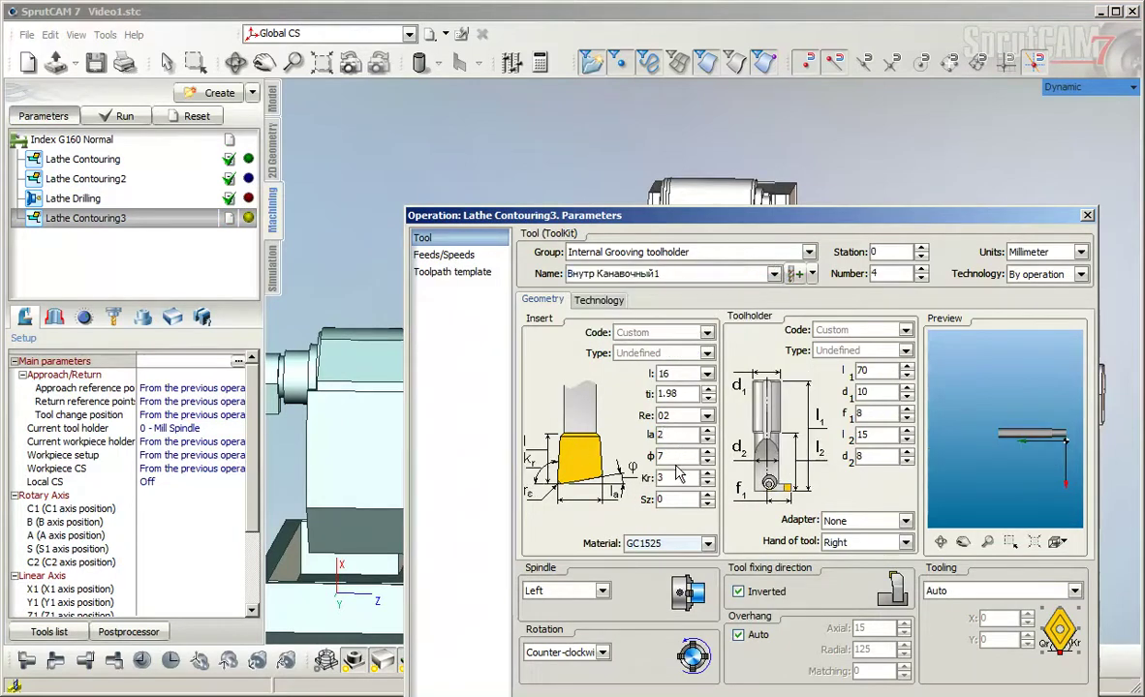
pyautogui.click(683, 417)
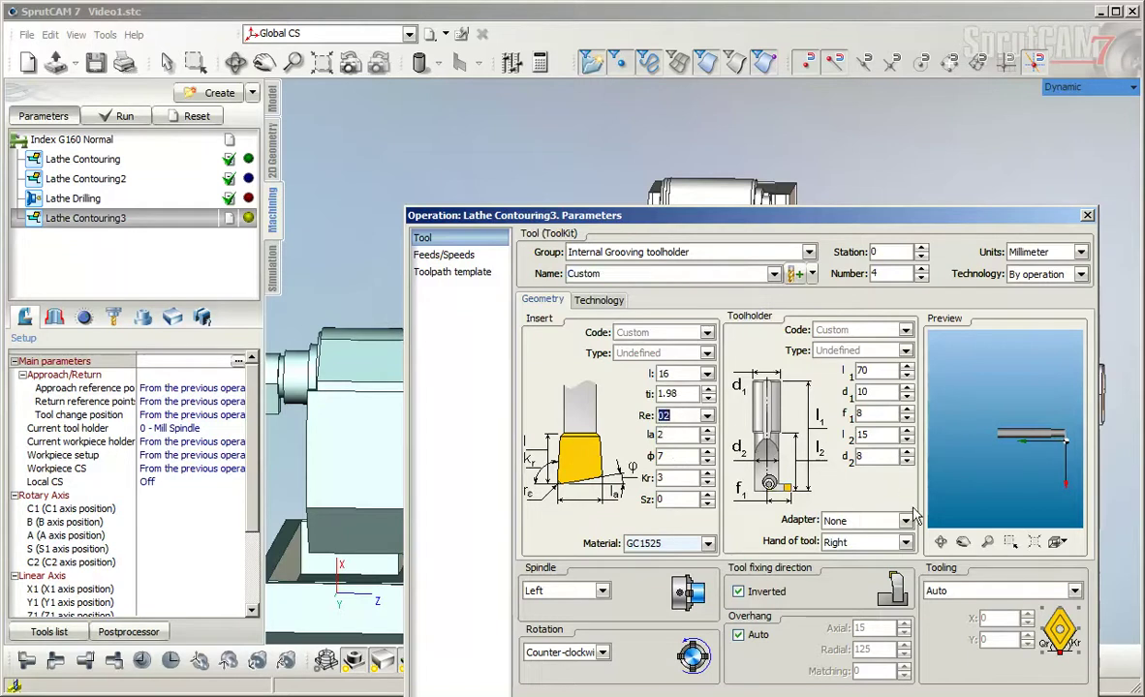
pyautogui.press('Return')
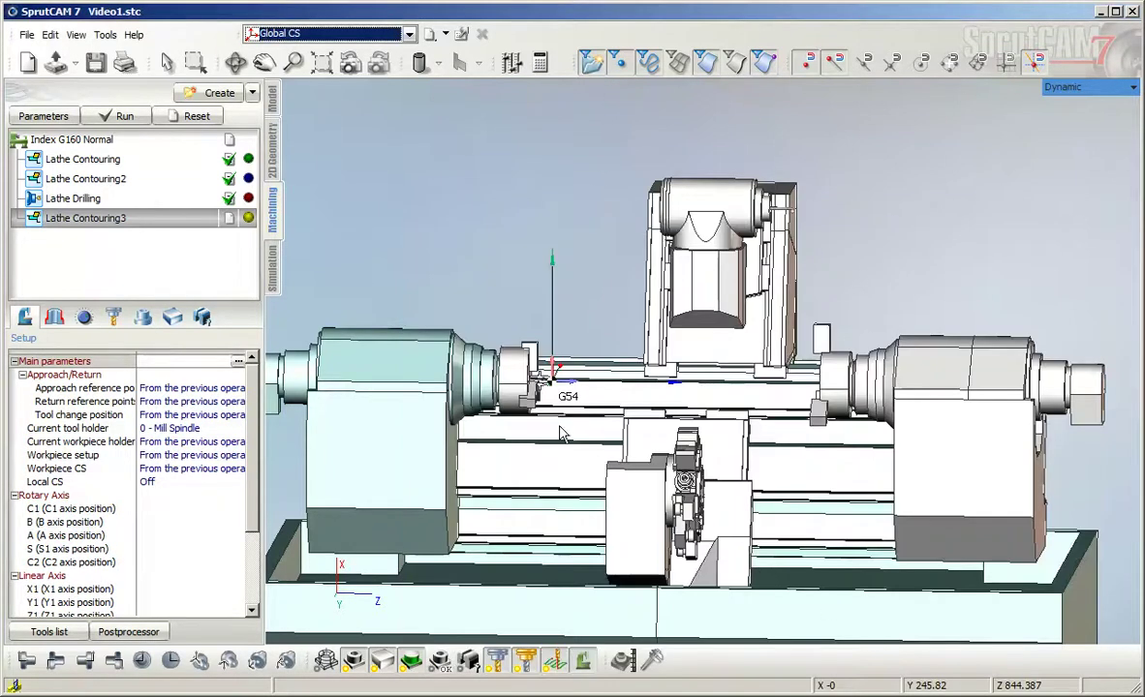
# - Set the current tool holder of Lathe Contouring3 to 3 - First lathe ID tool
pyautogui.scroll(8, 790, 217)
pyautogui.scroll(-5, 794, 203)
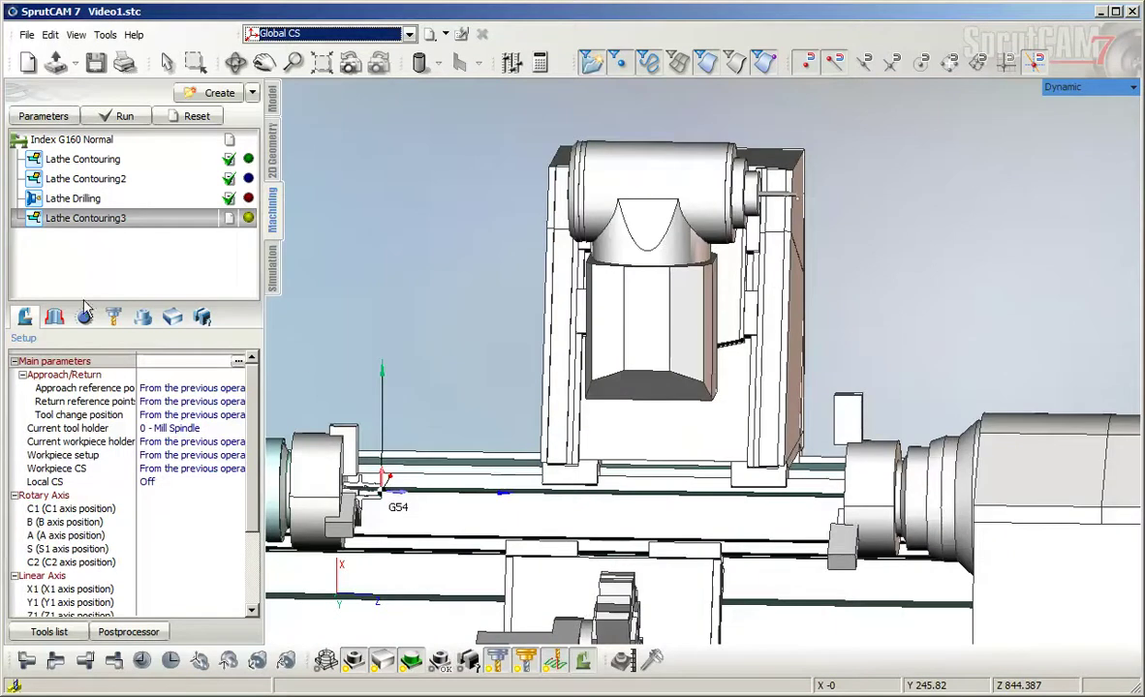
pyautogui.click(194, 428)
pyautogui.click(194, 428)
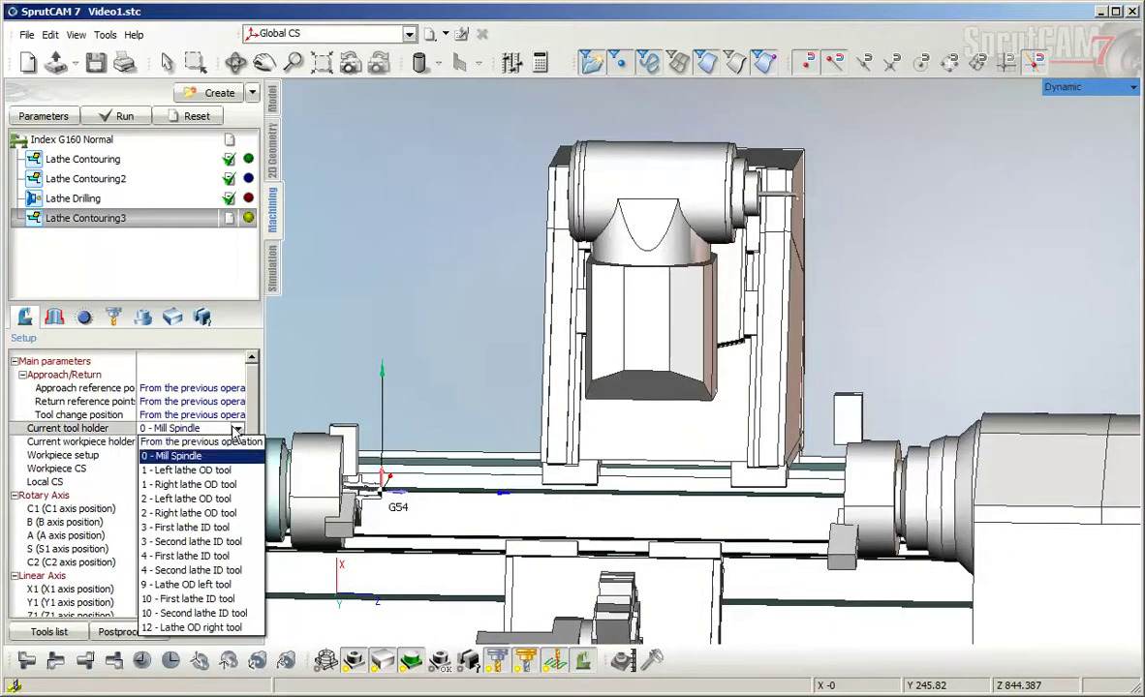
pyautogui.click(191, 531)
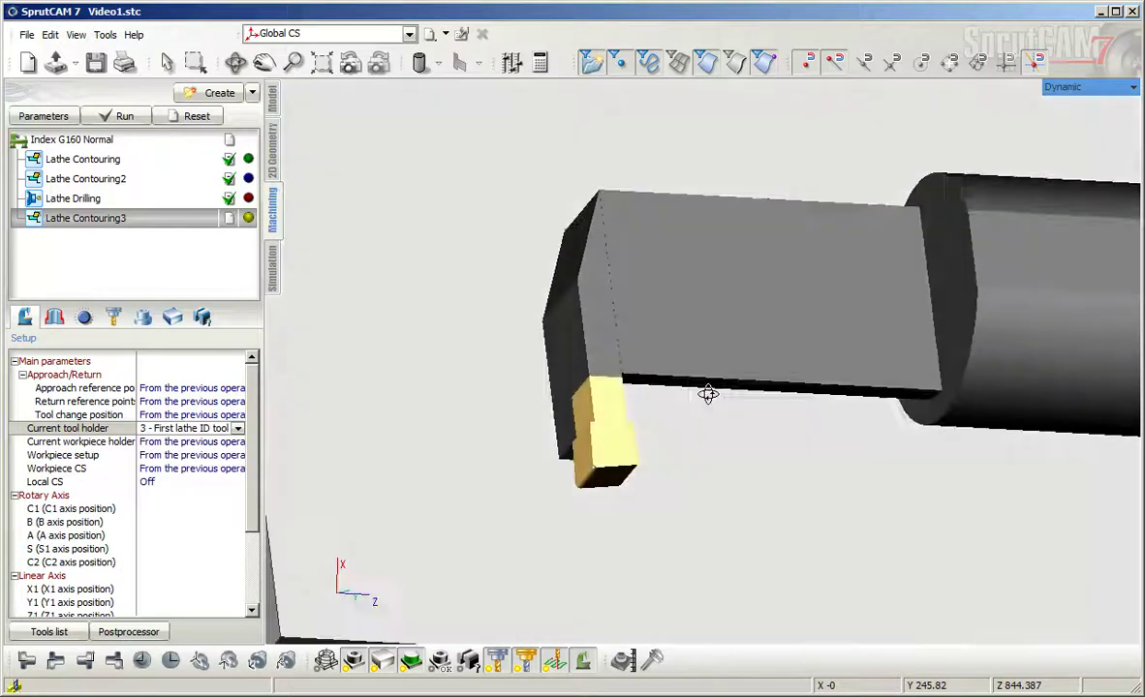
pyautogui.scroll(-8, 708, 394)
pyautogui.moveTo(588, 449); pyautogui.dragTo(643, 401, button='middle')
pyautogui.scroll(-3, 643, 401)
pyautogui.moveTo(643, 401); pyautogui.dragTo(601, 394, button='middle')
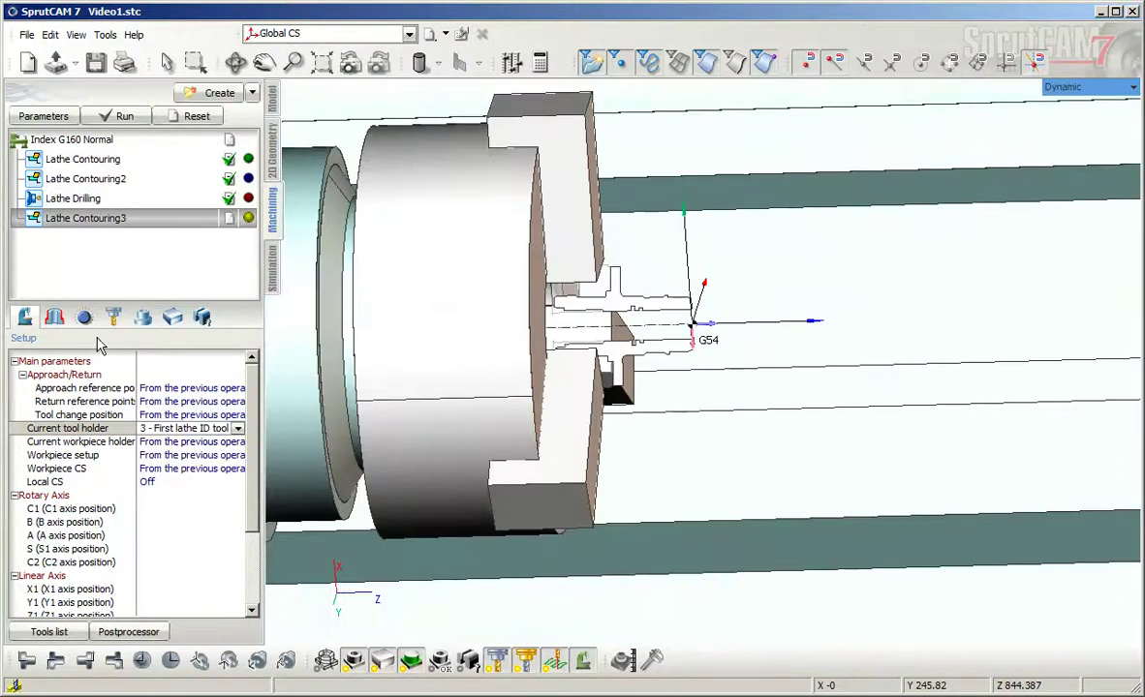
# - Display the part model and add the side face of the shallower internal groove to the job assignment as a profile
pyautogui.click(54, 317)
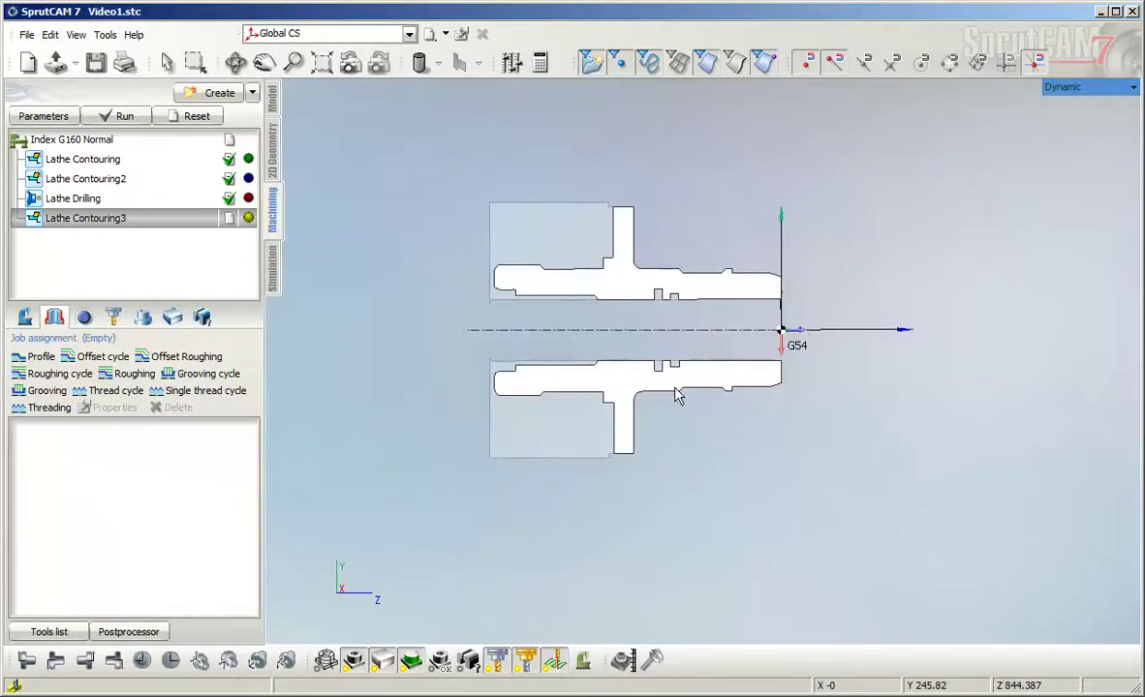
pyautogui.scroll(1, 672, 371)
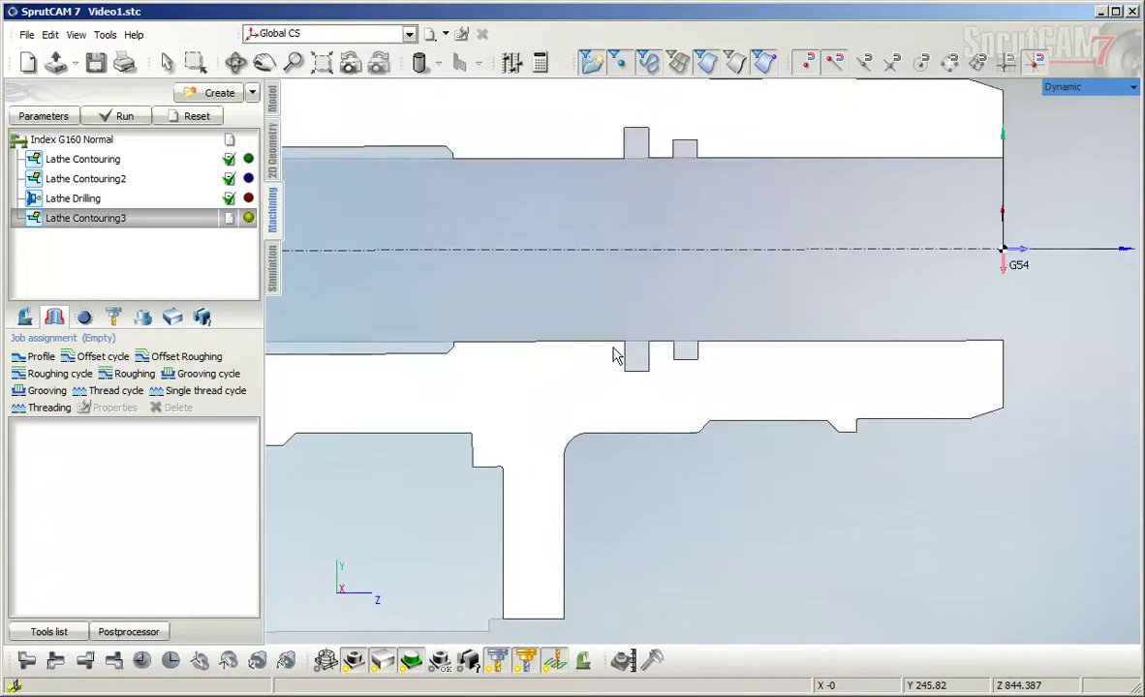
pyautogui.scroll(-6, 650, 396)
pyautogui.moveTo(610, 392); pyautogui.dragTo(564, 373, button='middle')
pyautogui.scroll(5, 565, 371)
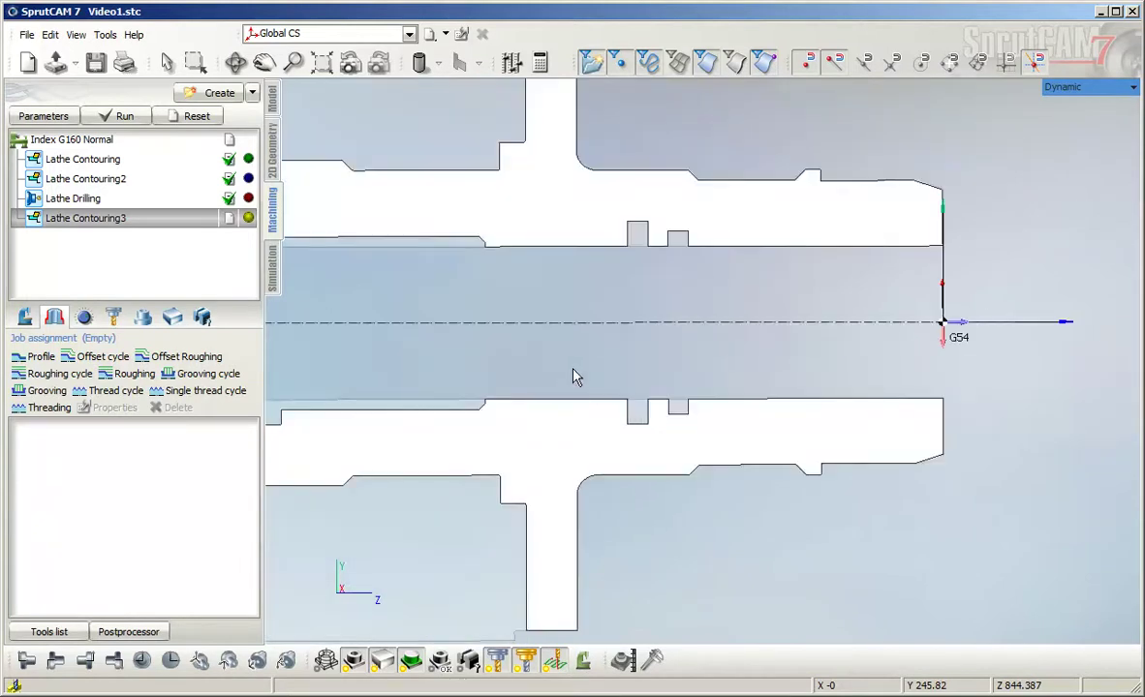
pyautogui.click(326, 660)
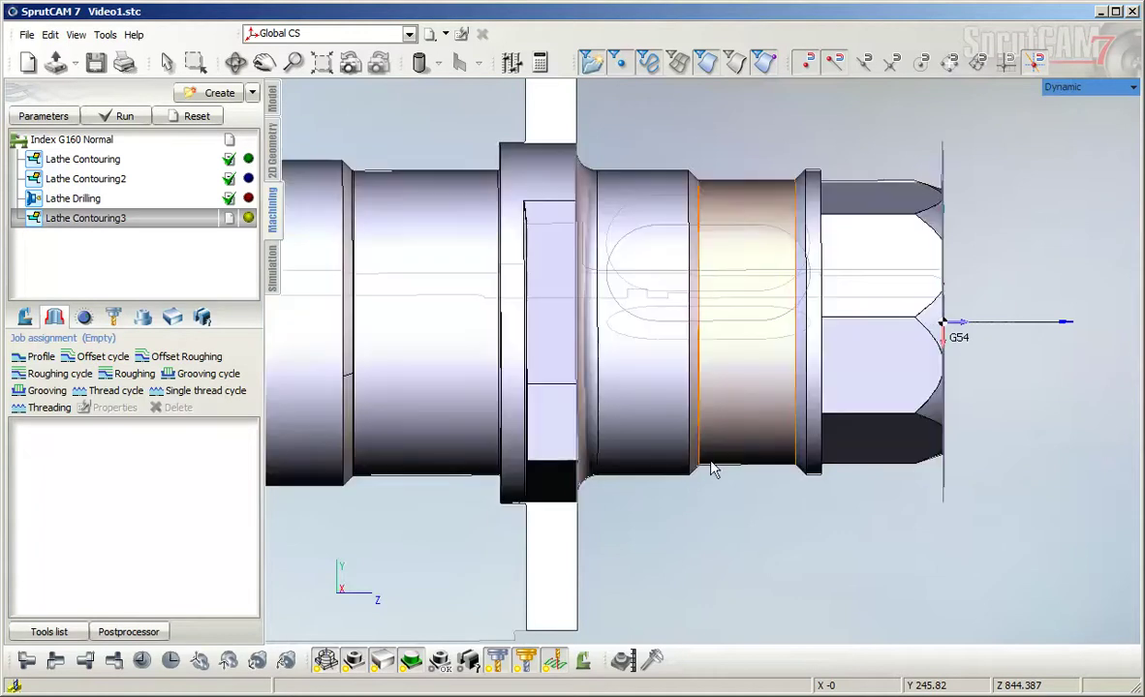
pyautogui.moveTo(690, 450); pyautogui.dragTo(690, 301, button='middle')
pyautogui.scroll(5, 836, 455)
pyautogui.scroll(5, 689, 301)
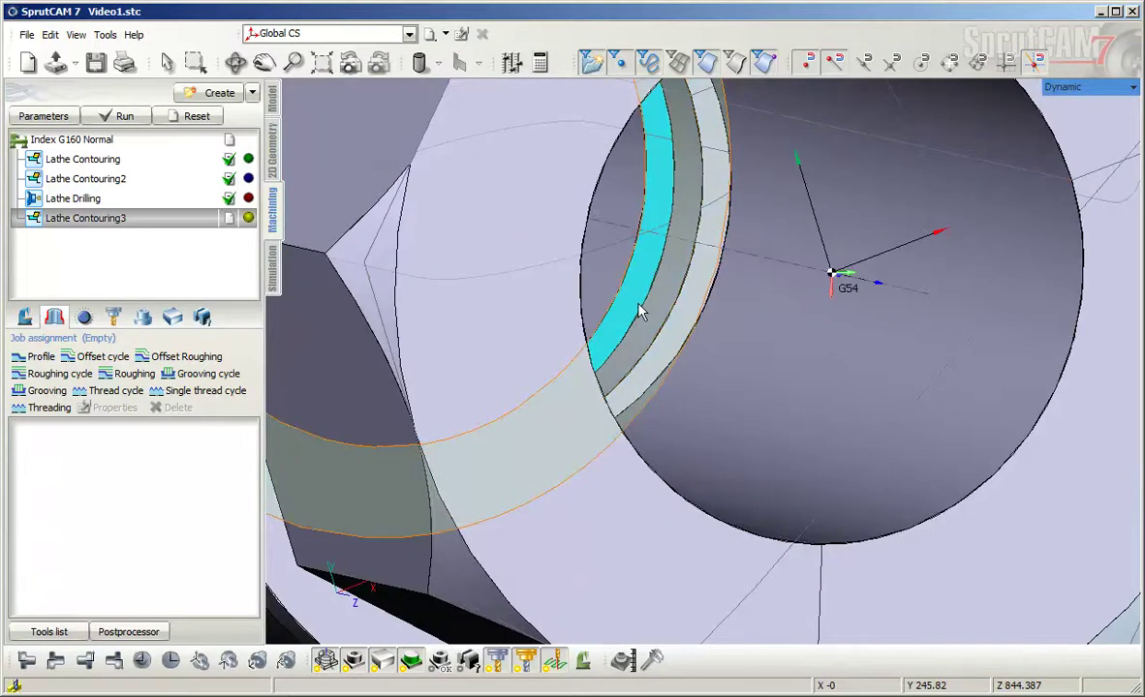
pyautogui.click(639, 312)
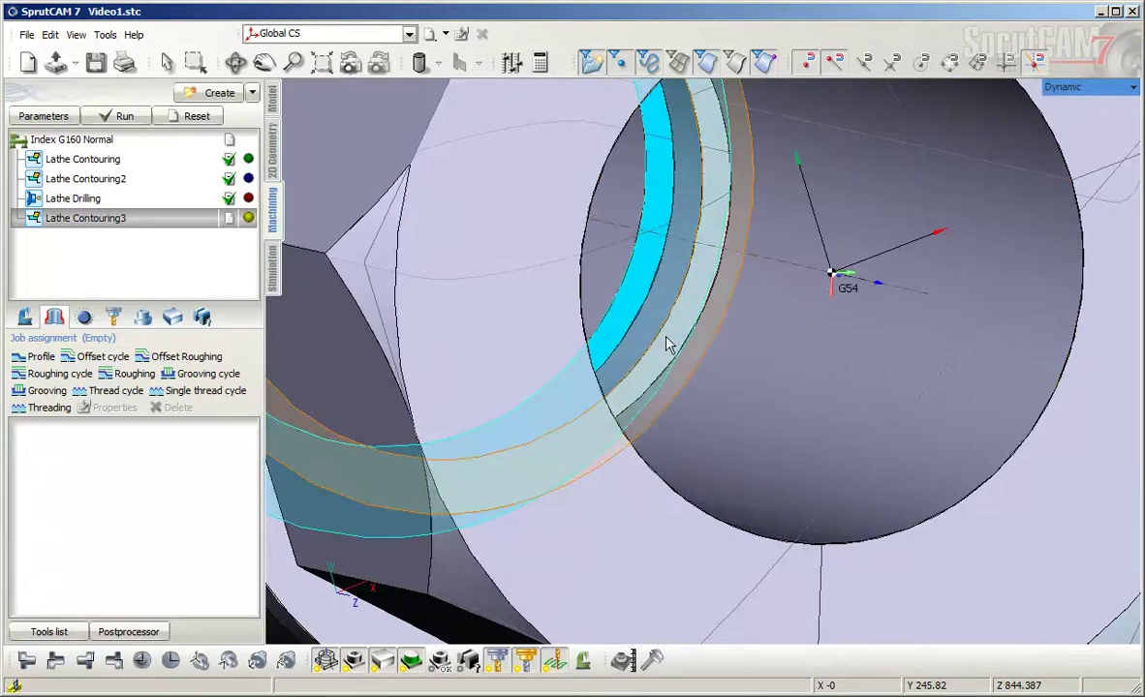
pyautogui.click(42, 359)
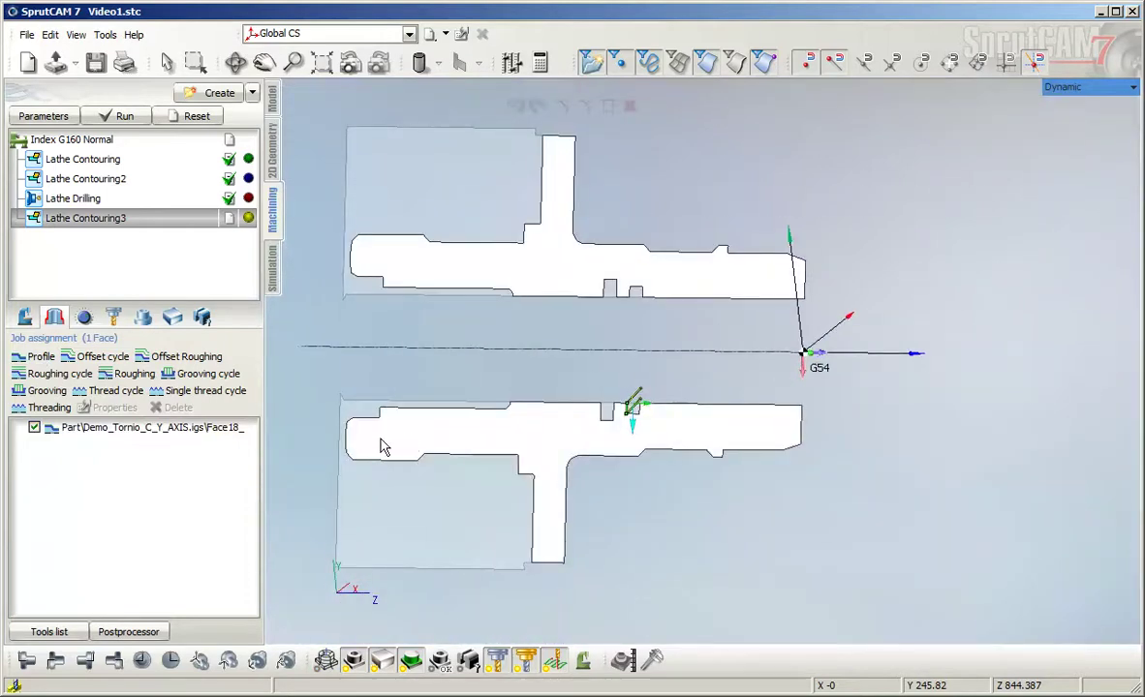
# - Add a second profile from the part section and remove all its segments except the rear side wall of the deeper internal groove
pyautogui.click(42, 358)
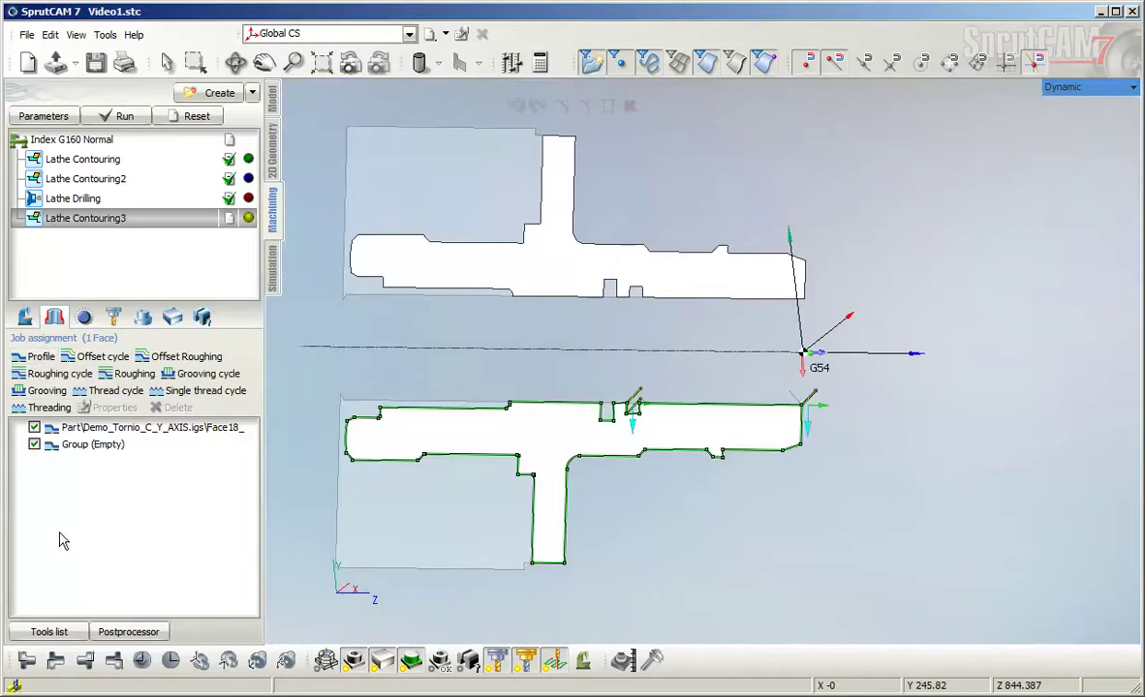
pyautogui.click(34, 428)
pyautogui.moveTo(422, 510); pyautogui.dragTo(464, 490, button='middle')
pyautogui.moveTo(304, 374); pyautogui.dragTo(803, 582)
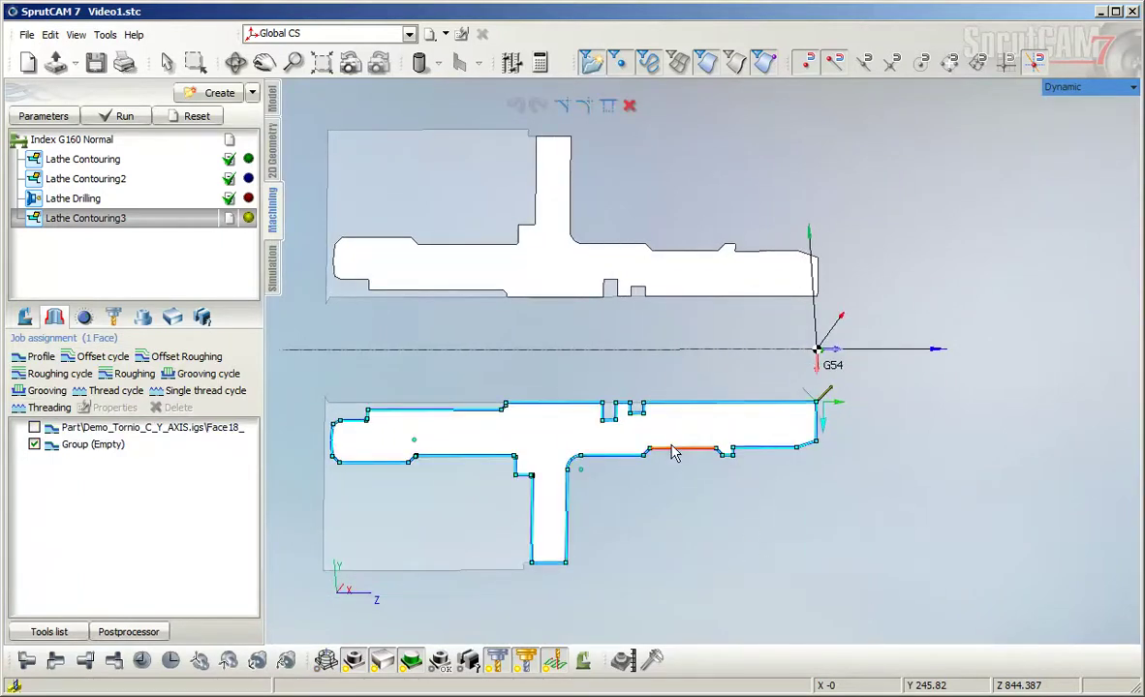
pyautogui.scroll(3, 610, 421)
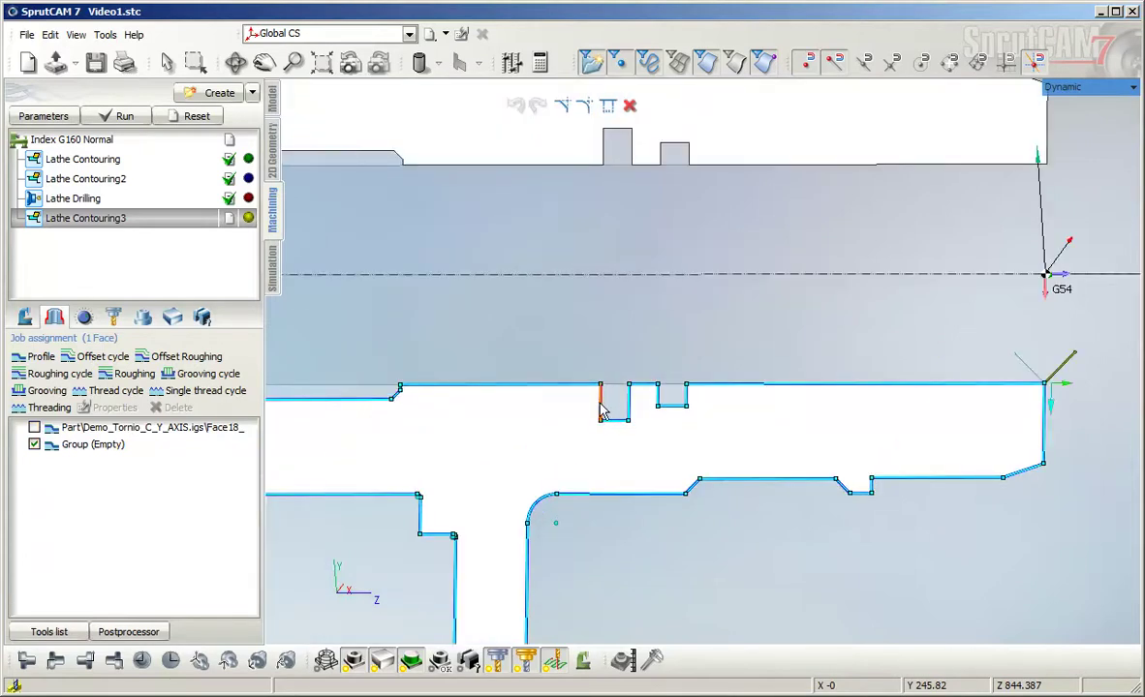
pyautogui.click(601, 408)
pyautogui.click(630, 106)
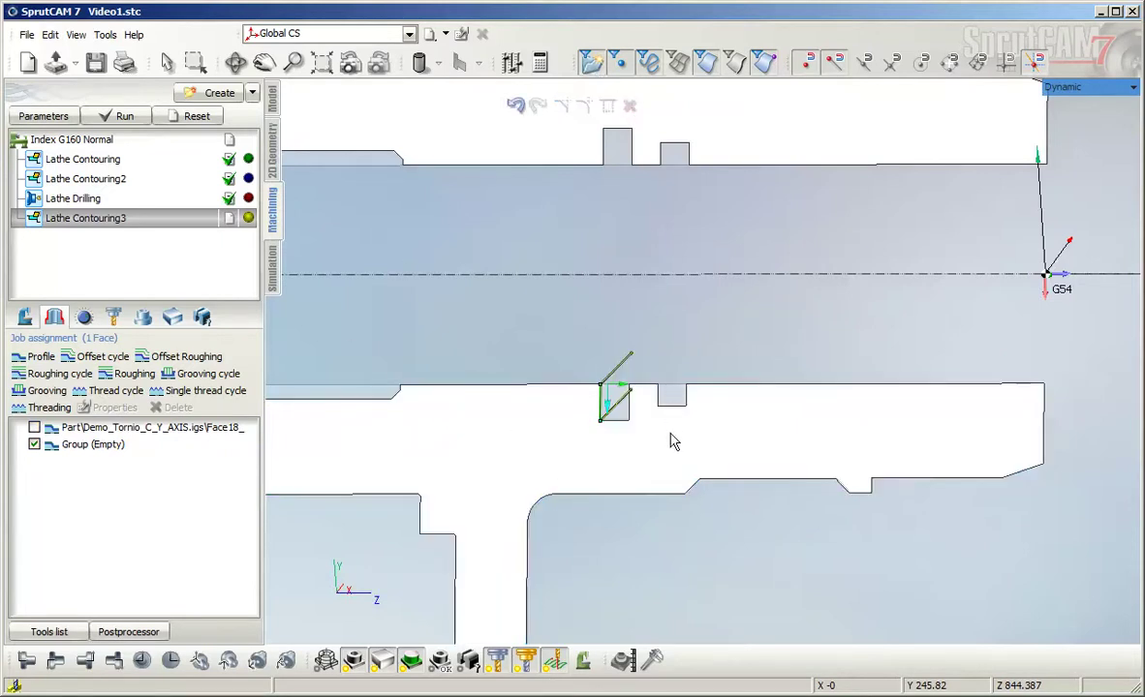
pyautogui.scroll(-3, 721, 472)
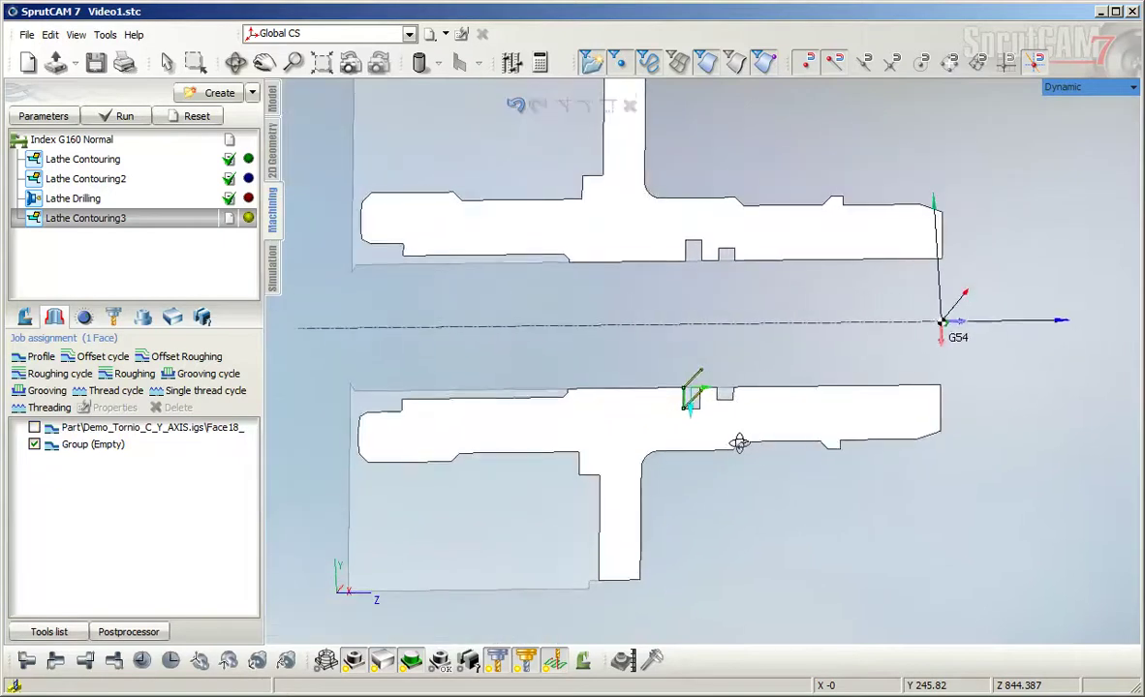
pyautogui.click(34, 427)
# - Turn the lead lines at the mouths of both internal grooves to 90° and end them 7 mm from the axis
pyautogui.scroll(3, 701, 388)
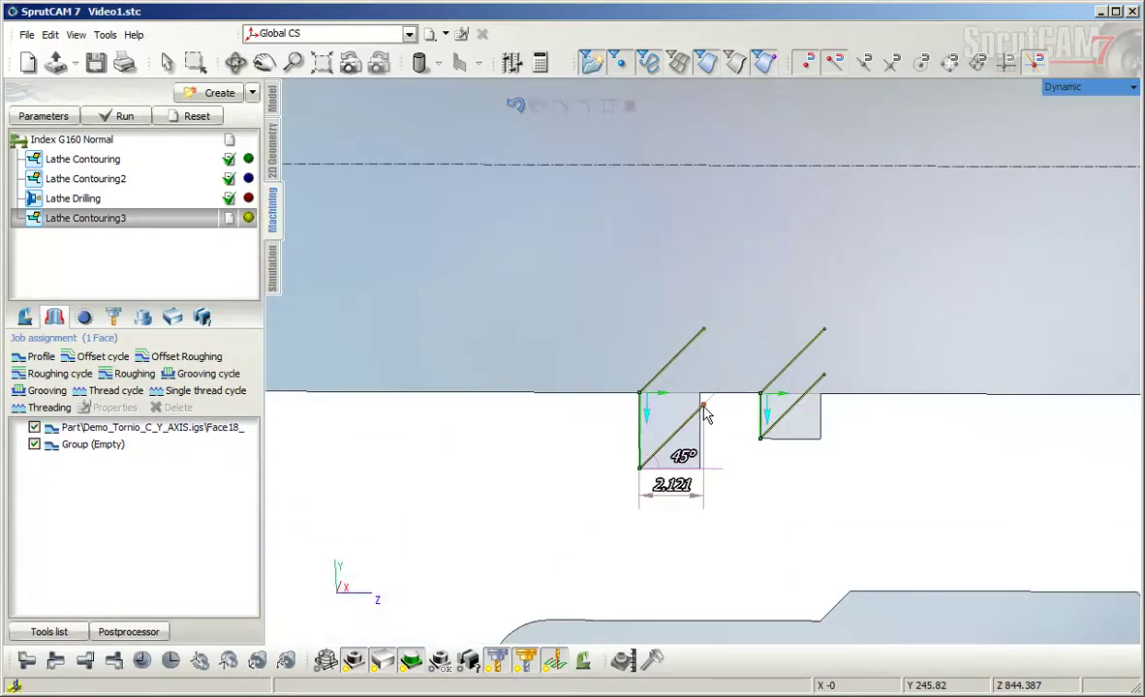
pyautogui.moveTo(704, 330); pyautogui.dragTo(634, 344)
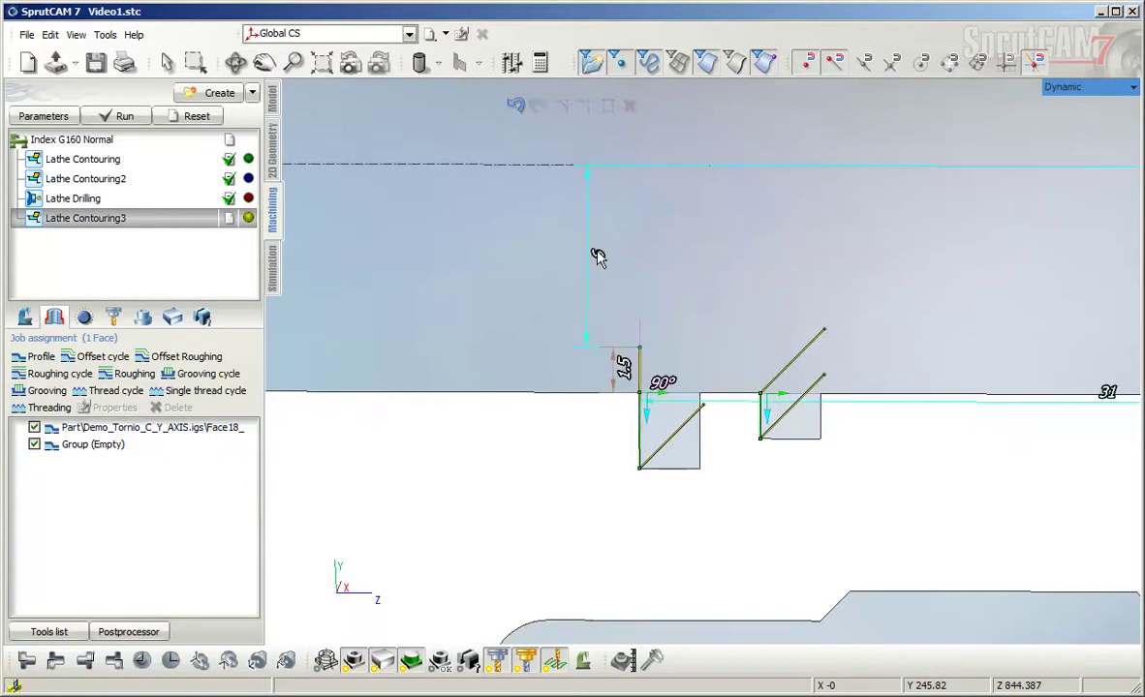
pyautogui.click(598, 256)
pyautogui.write('7')
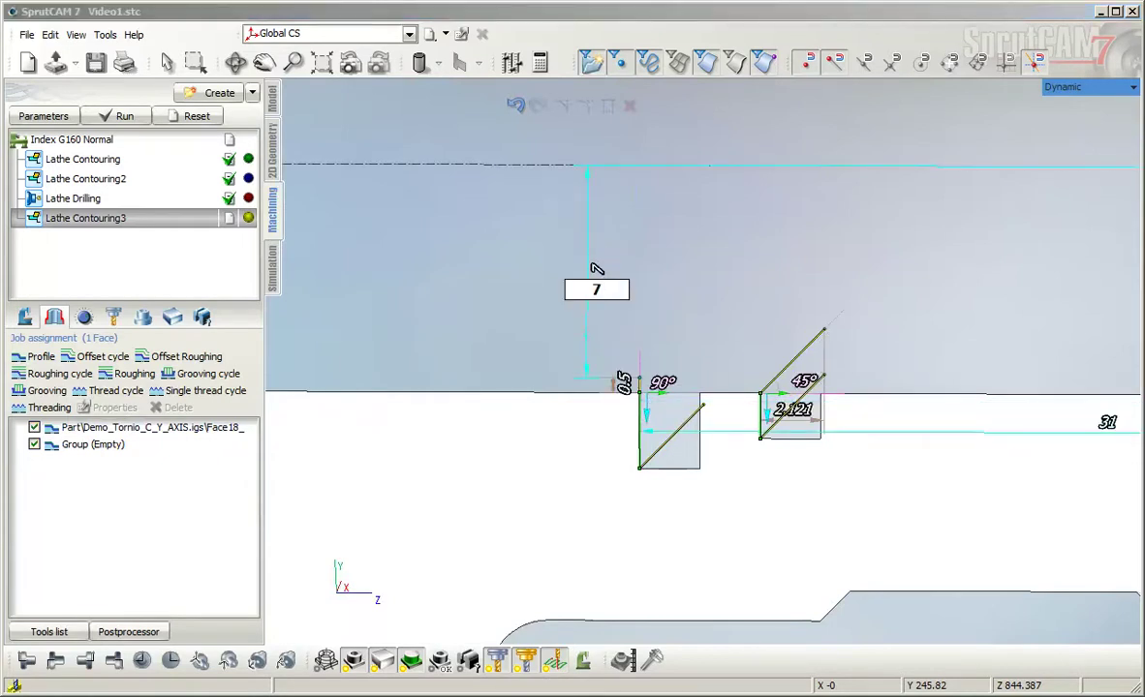
pyautogui.press('Return')
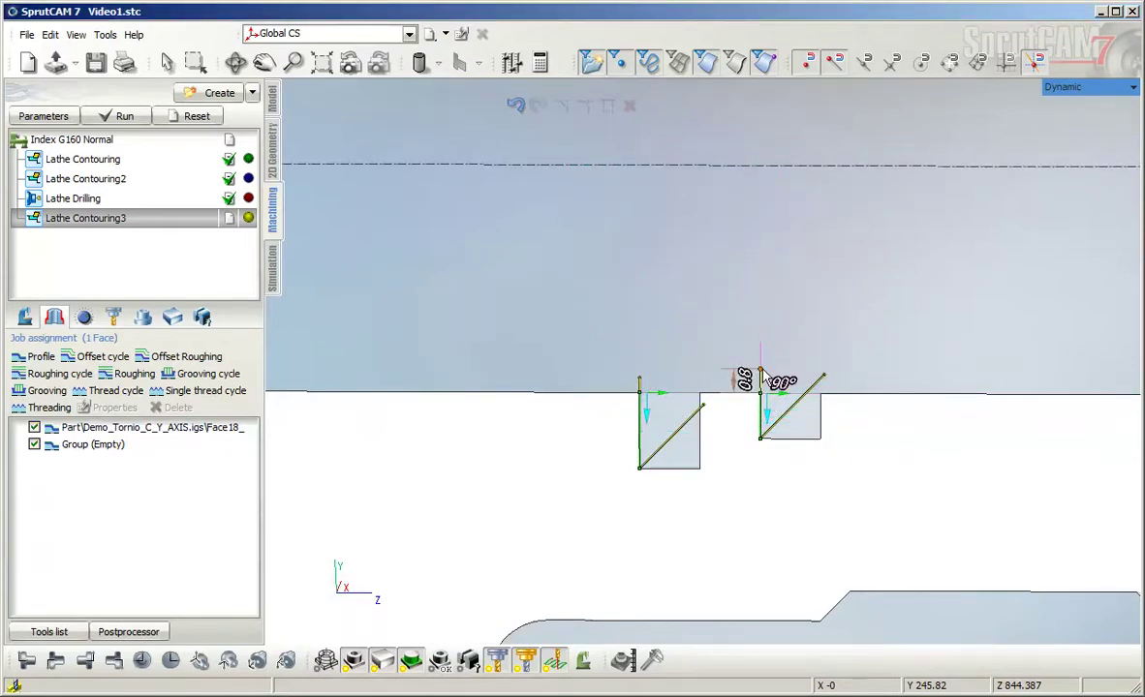
pyautogui.press('Tab')
pyautogui.write('7')
pyautogui.press('Return')
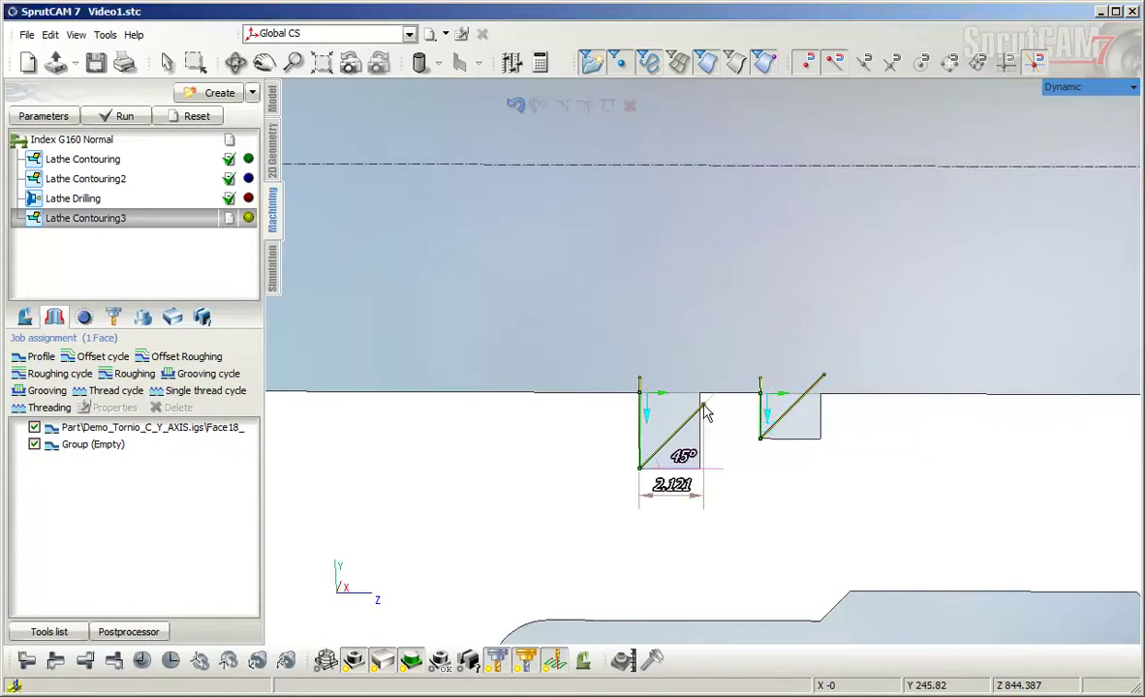
# - Turn the lead lines starting at the bottoms of both grooves to 90° and end them 7 mm from the axis
pyautogui.click(639, 364)
pyautogui.press('Tab')
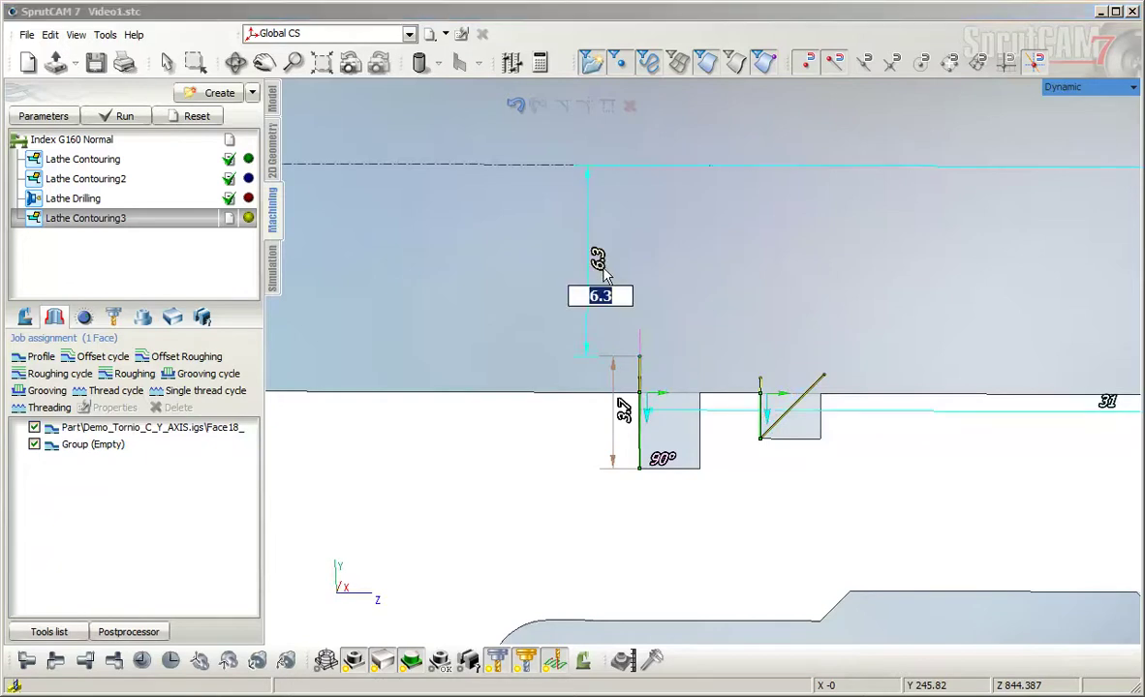
pyautogui.write('7')
pyautogui.press('Return')
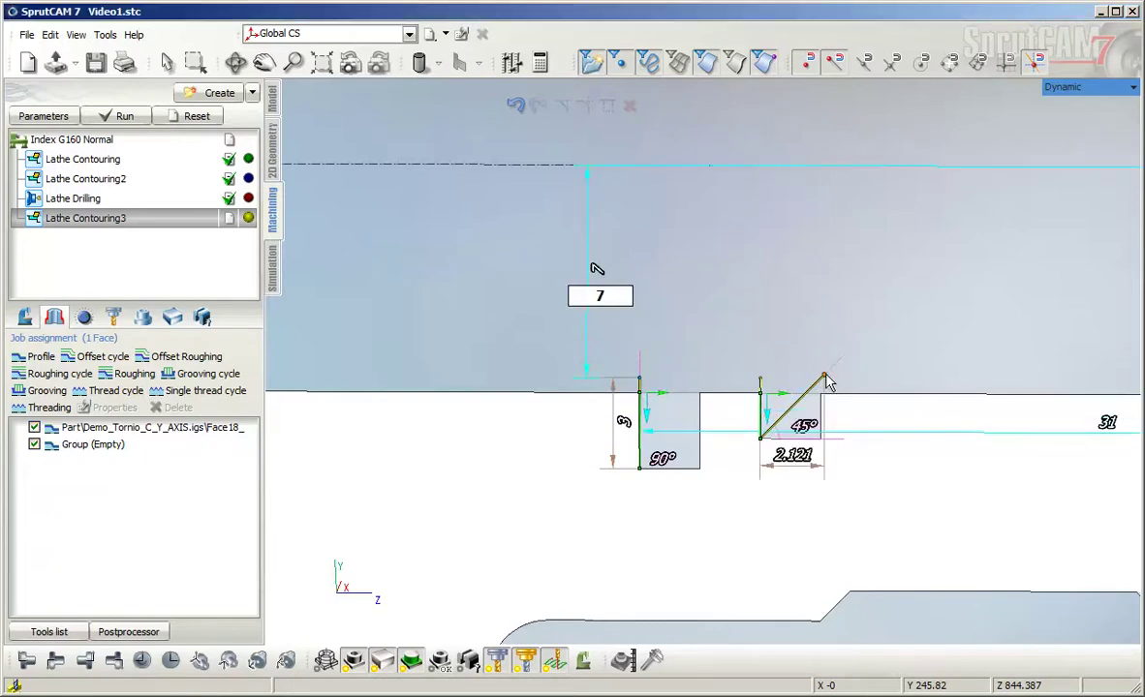
pyautogui.click(764, 363)
pyautogui.press('Tab')
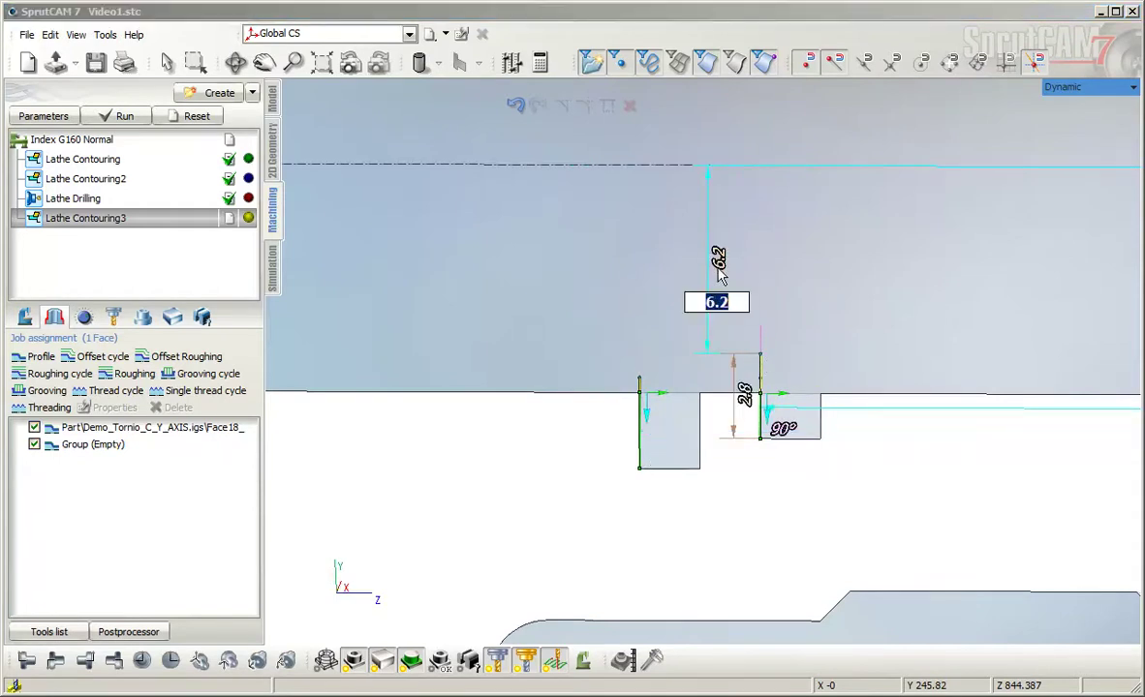
pyautogui.write('7')
pyautogui.press('Return')
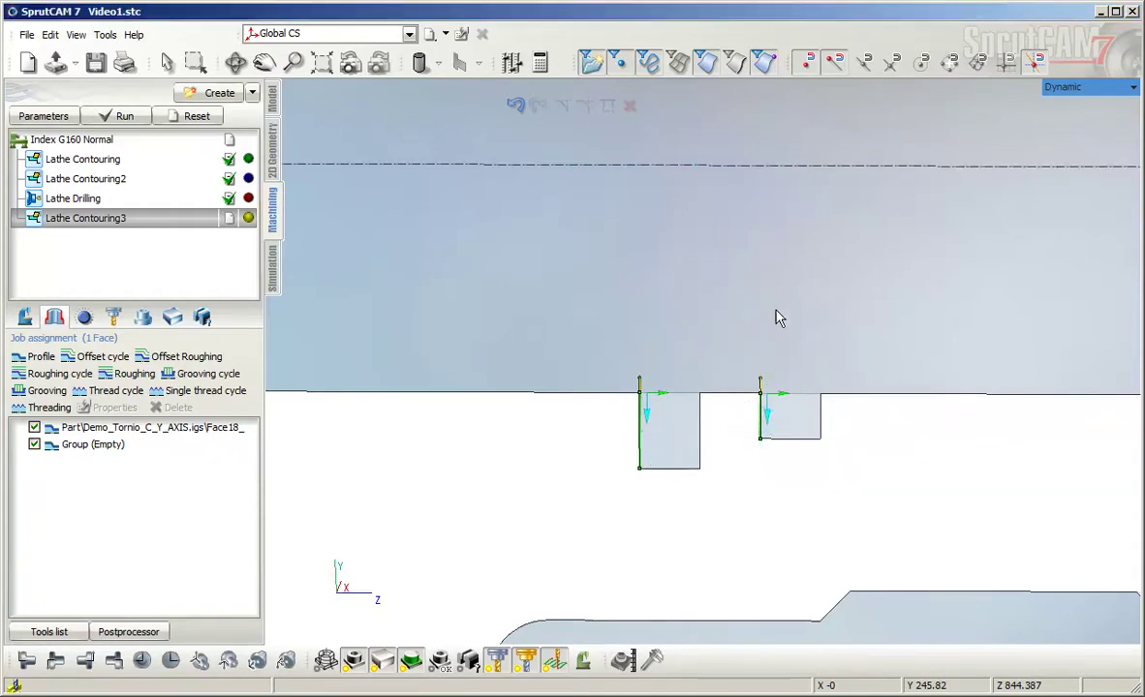
# - Calculate the Lathe Contouring3 toolpath and examine the tool's moves at the internal grooves
pyautogui.scroll(-6, 711, 308)
pyautogui.moveTo(689, 421); pyautogui.dragTo(608, 466, button='middle')
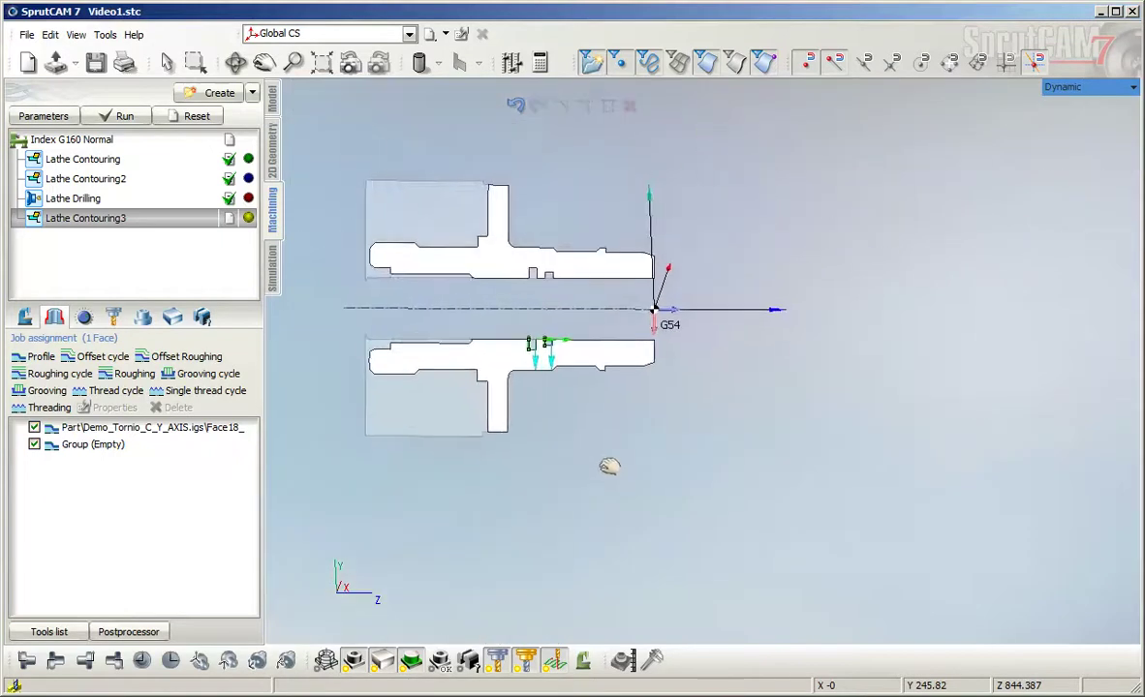
pyautogui.scroll(-3, 600, 460)
pyautogui.click(136, 118)
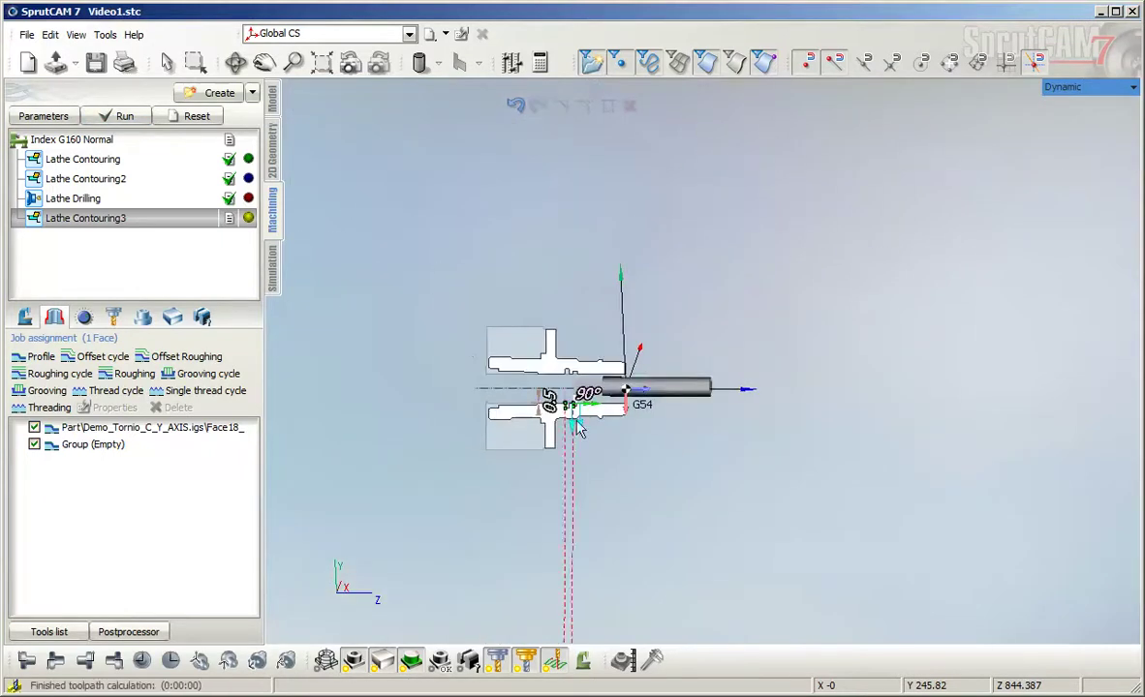
pyautogui.scroll(6, 543, 387)
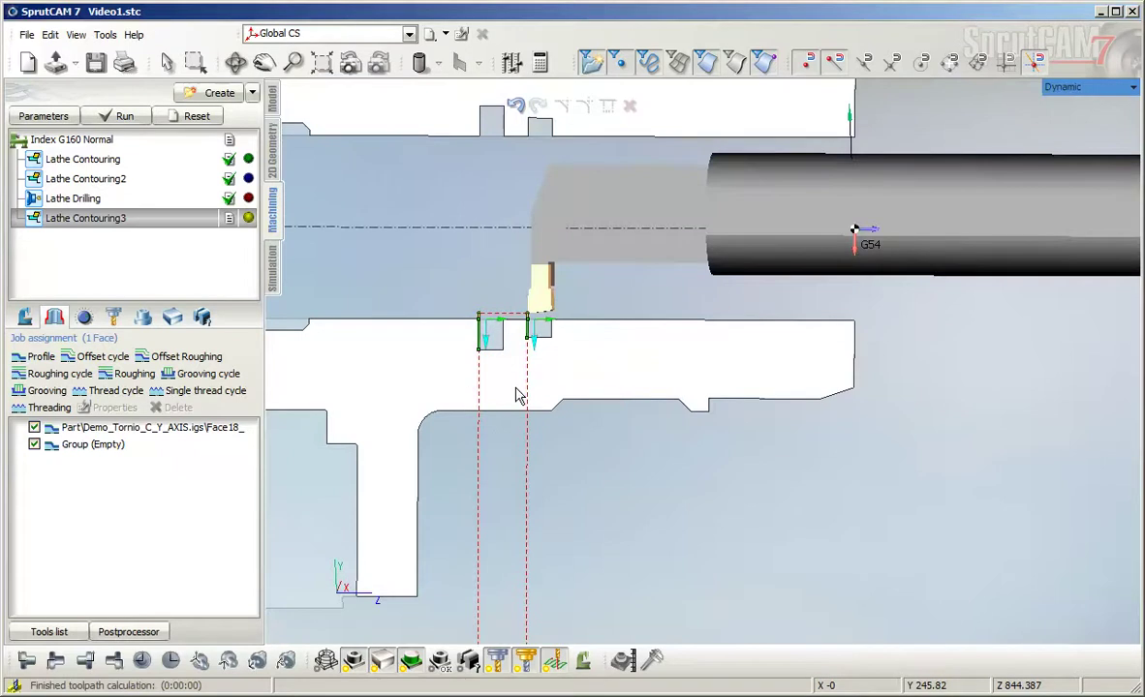
# - Show the full machine and set the approach reference points of Lathe Contouring3 to Z2(5);X2;Z2
pyautogui.scroll(-3, 593, 510)
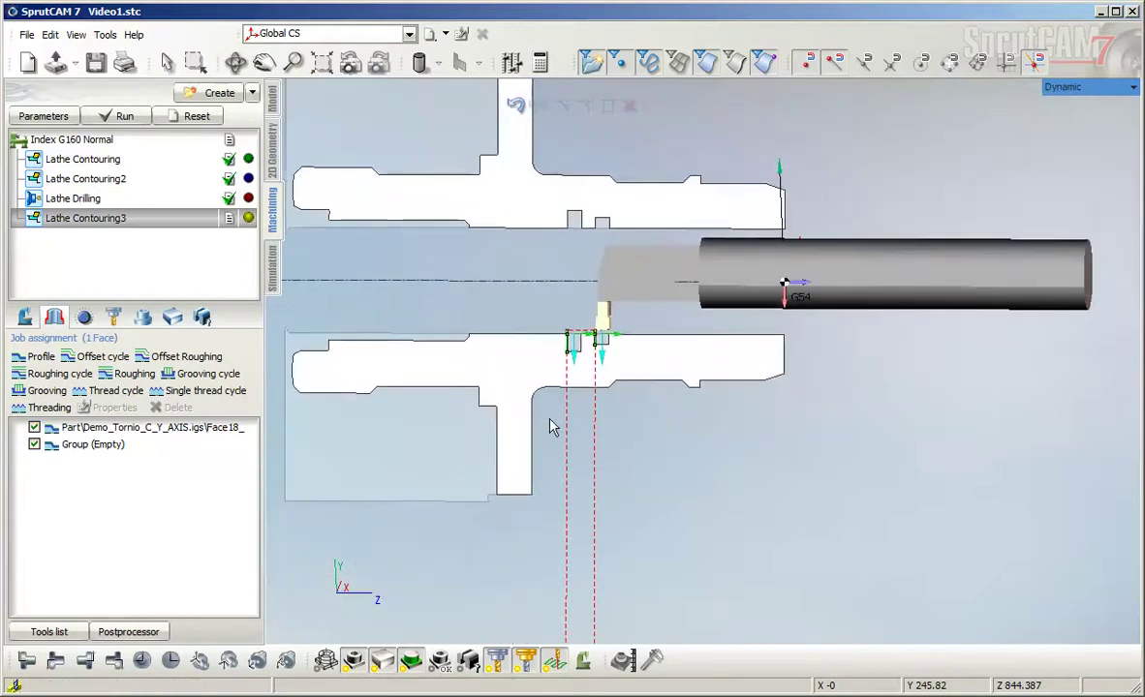
pyautogui.click(26, 320)
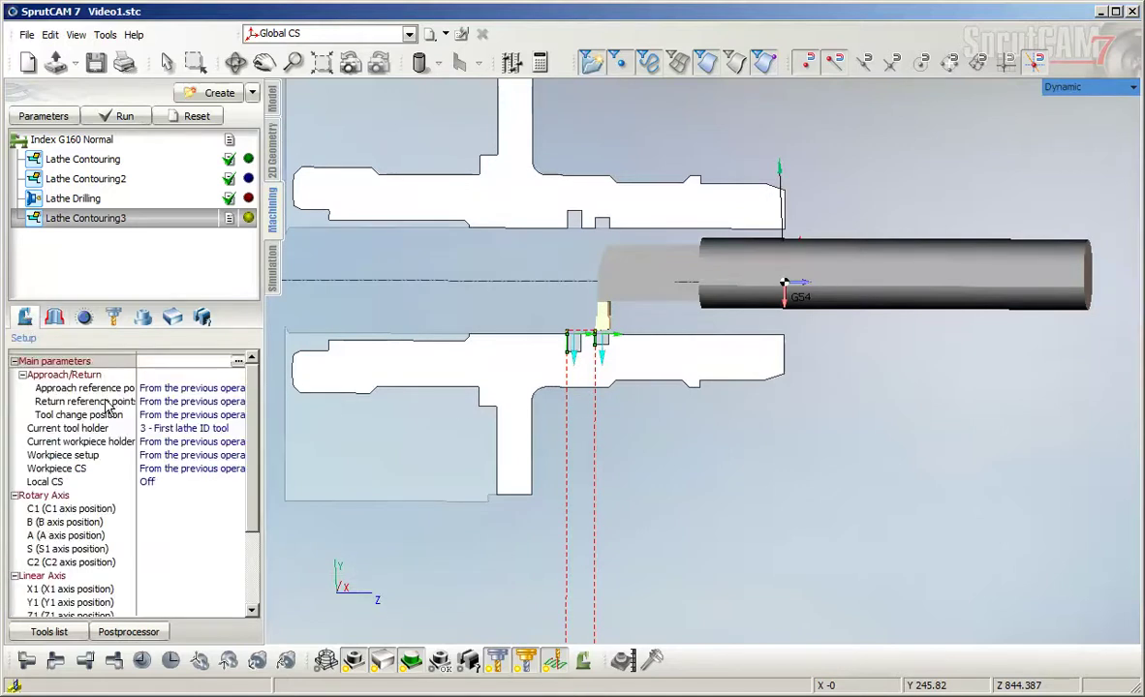
pyautogui.click(175, 387)
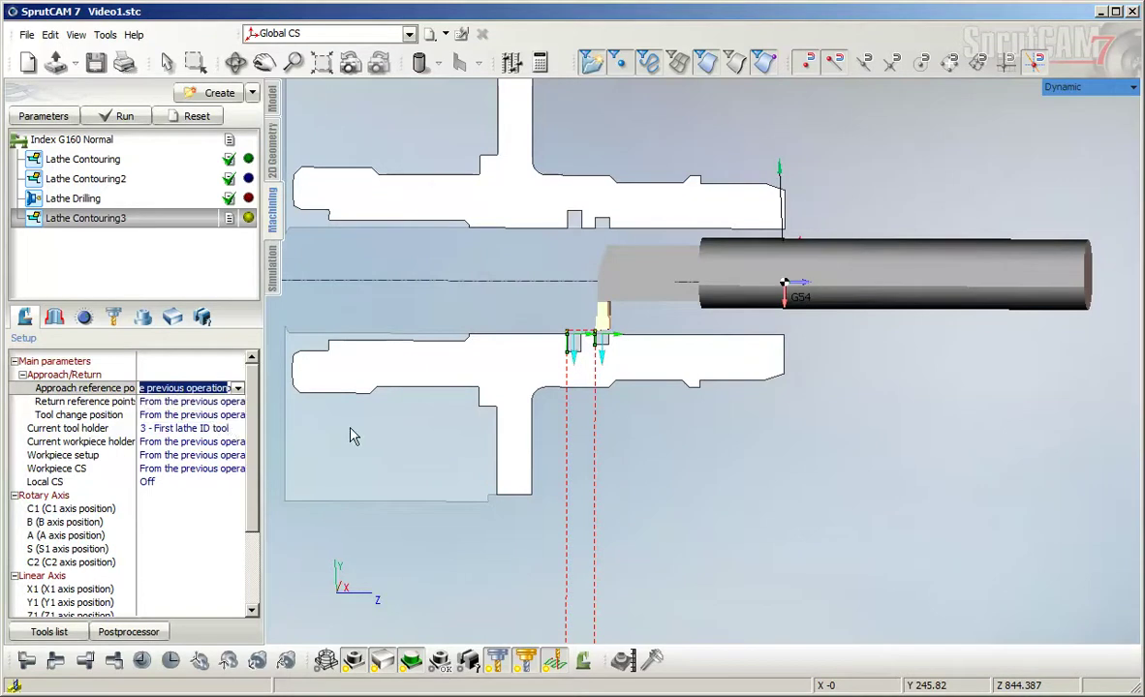
pyautogui.scroll(-3, 547, 448)
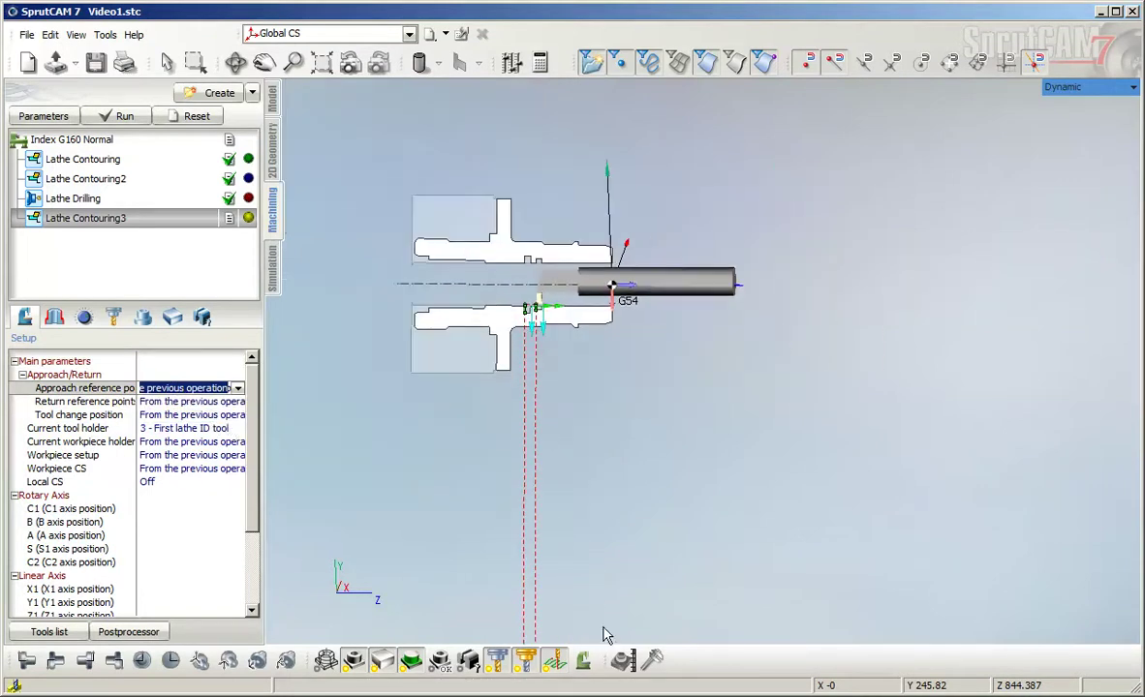
pyautogui.click(583, 660)
pyautogui.scroll(-3, 655, 395)
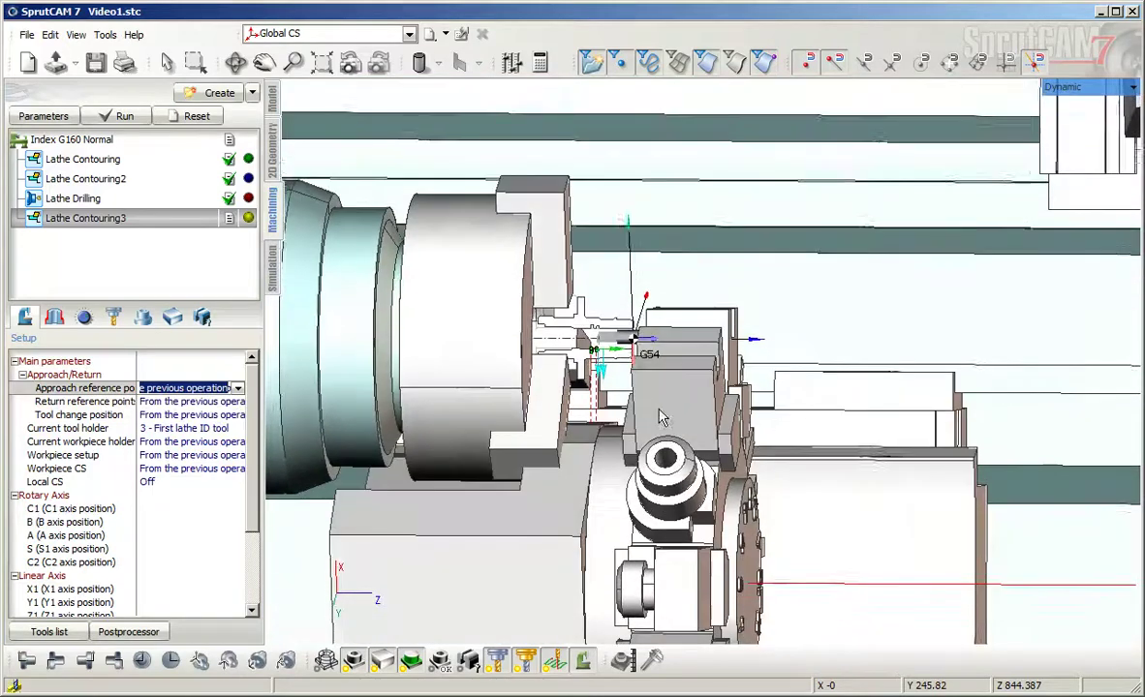
pyautogui.scroll(-3, 574, 335)
pyautogui.moveTo(573, 335); pyautogui.dragTo(634, 341, button='middle')
pyautogui.scroll(-3, 635, 340)
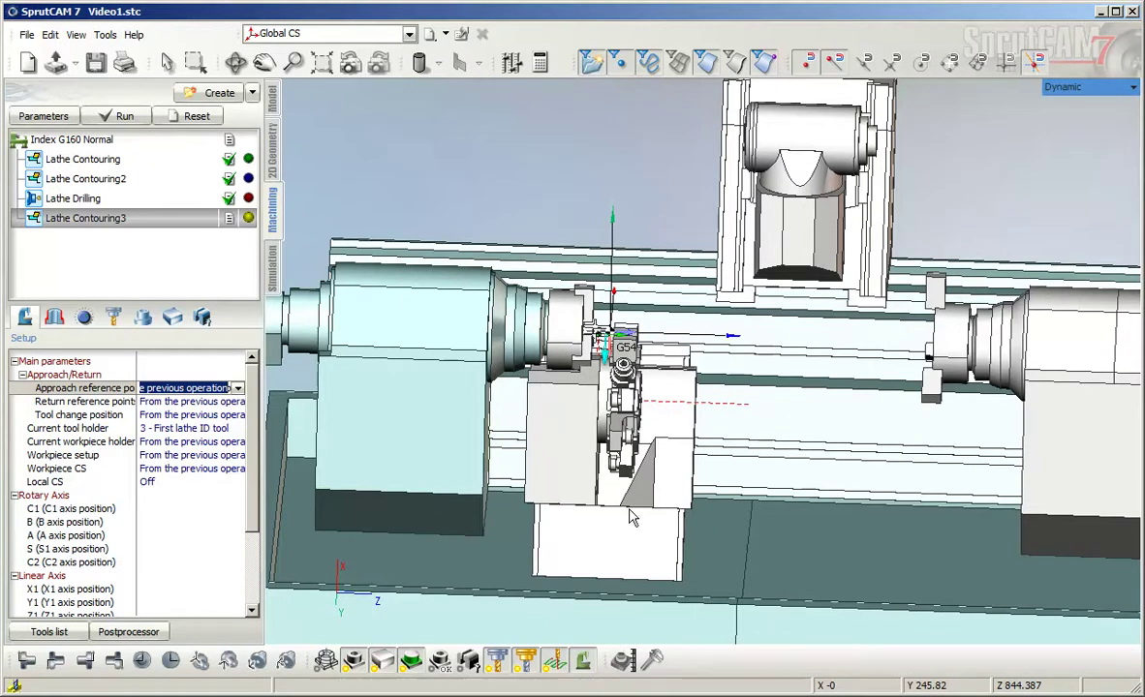
pyautogui.write('Z2(5);X2;Z2')
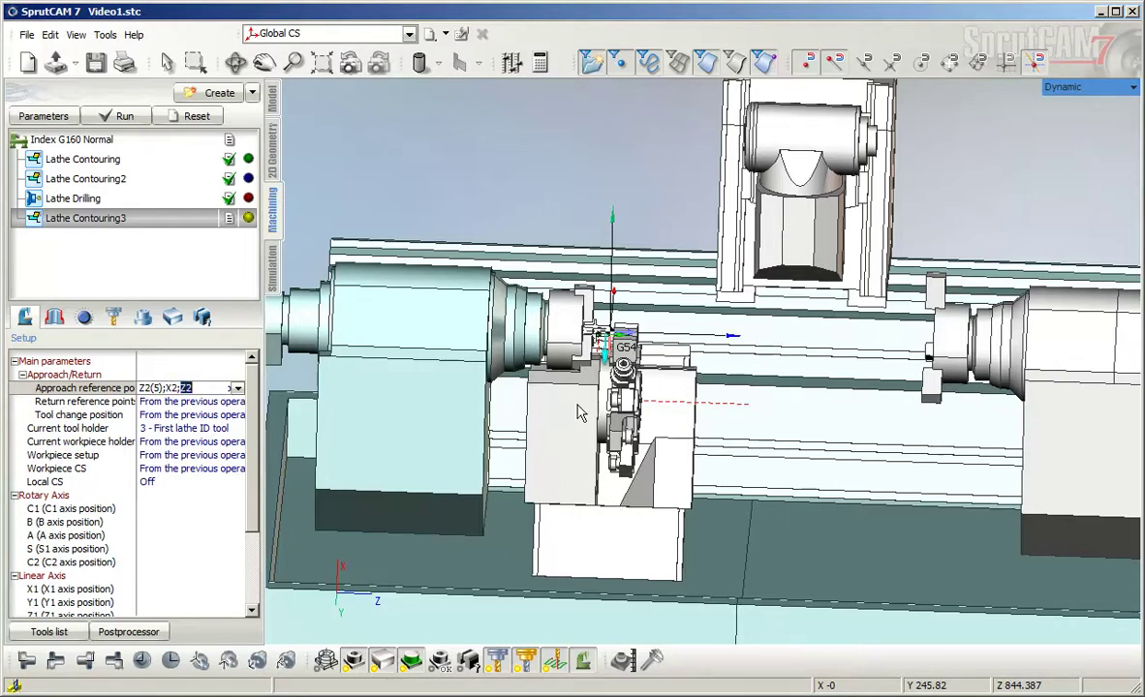
# - Set the return reference points of Lathe Contouring3 to Z2(5);X2;Z2 as well and recalculate its toolpath
pyautogui.click(207, 402)
pyautogui.write('Z2(5);X2;Z2')
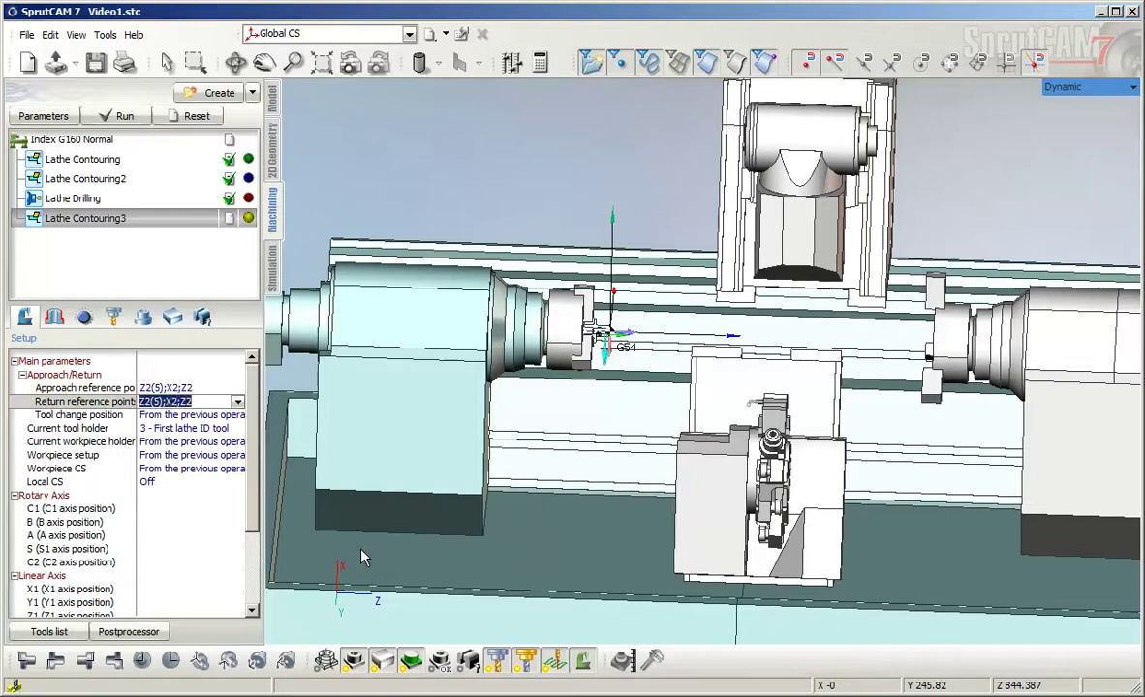
pyautogui.click(126, 118)
pyautogui.scroll(6, 617, 323)
pyautogui.scroll(-6, 489, 248)
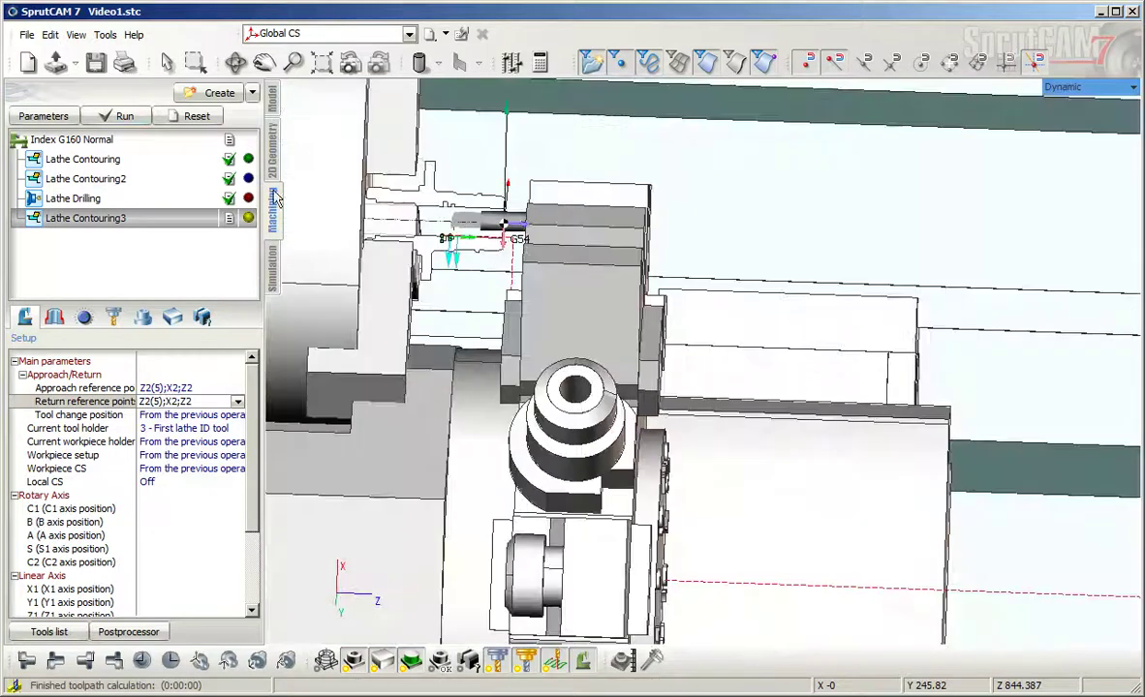
# - Simulate the machining of Lathe Contouring3 with the chuck and turret in view
pyautogui.click(273, 254)
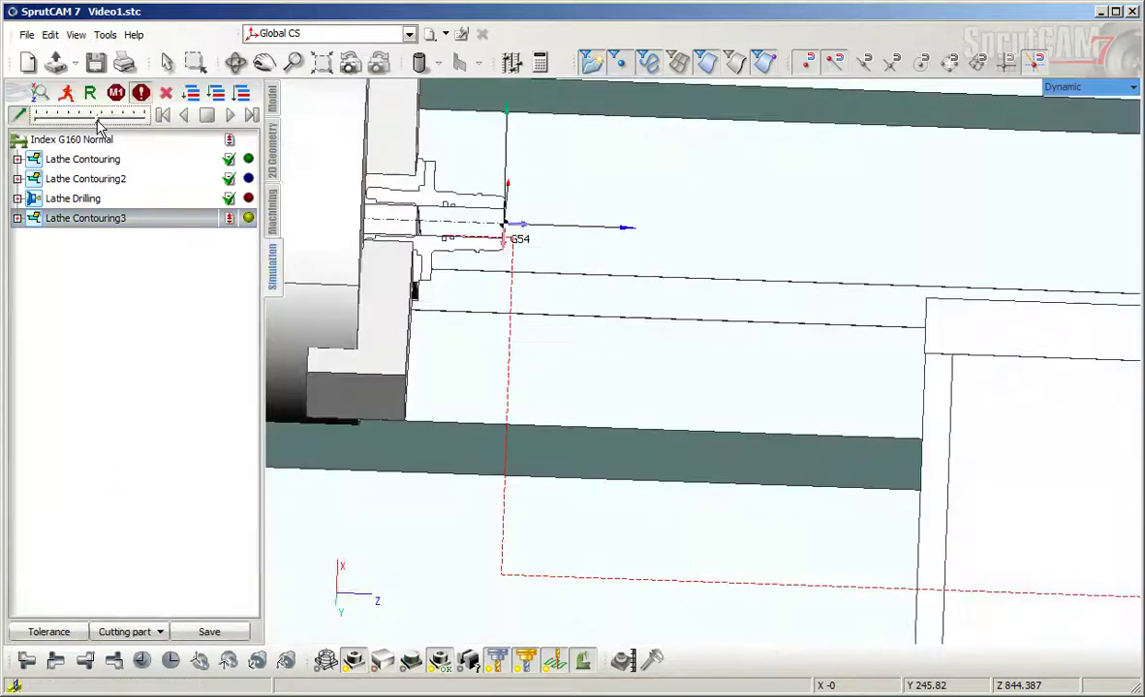
pyautogui.click(215, 96)
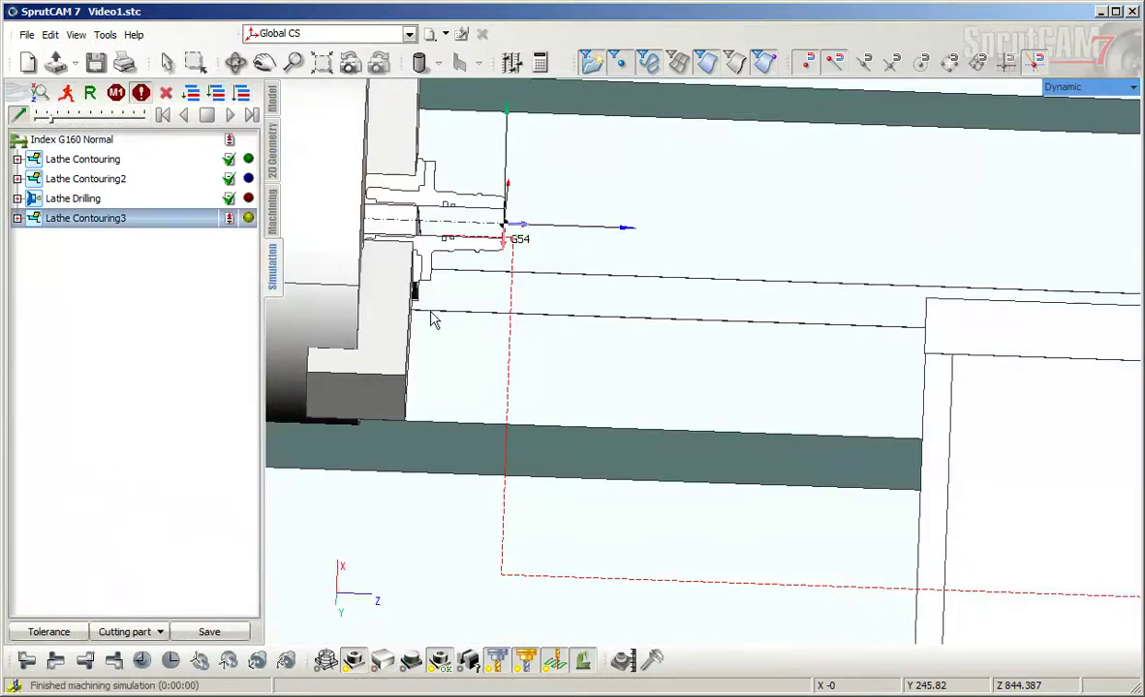
pyautogui.scroll(-5, 466, 273)
pyautogui.click(229, 115)
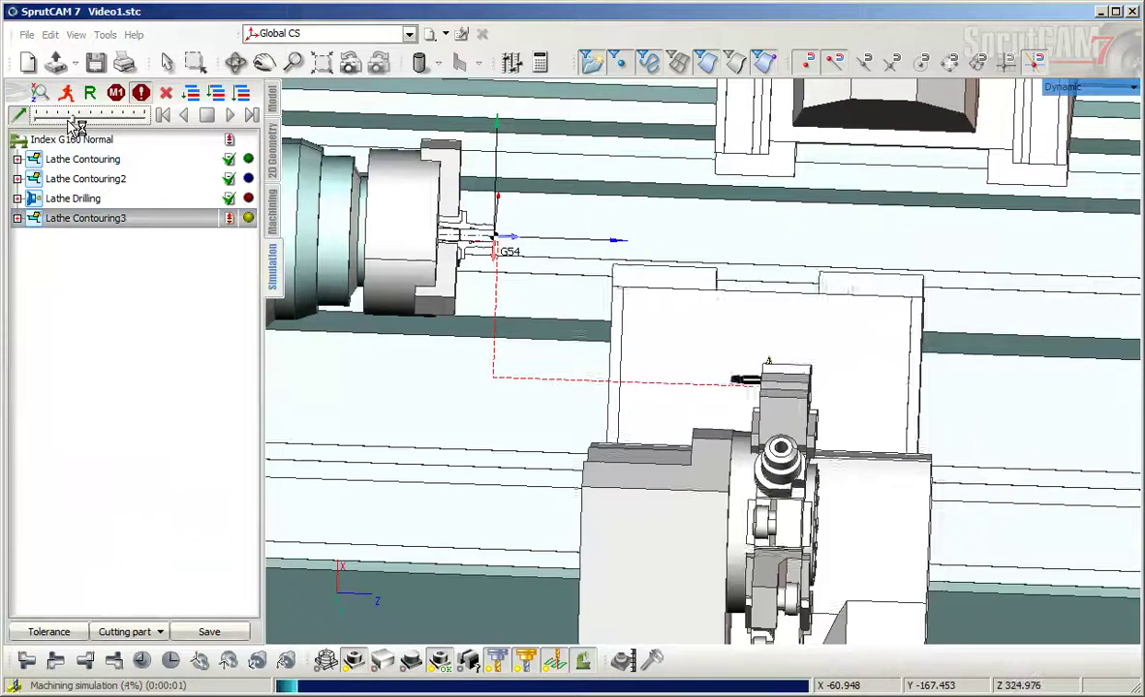
# - Reset the simulation result of Lathe Contouring3 and run its machining simulation again from the start
pyautogui.click(53, 222)
pyautogui.click(162, 113)
pyautogui.rightClick(84, 226)
pyautogui.click(164, 250)
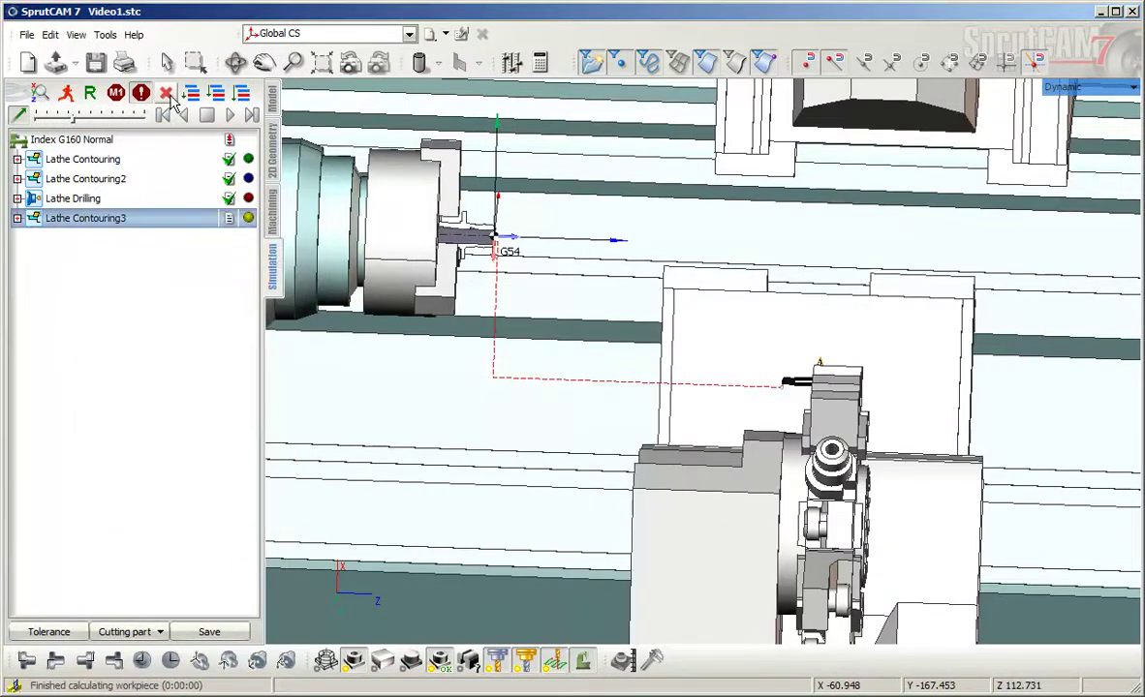
pyautogui.click(231, 116)
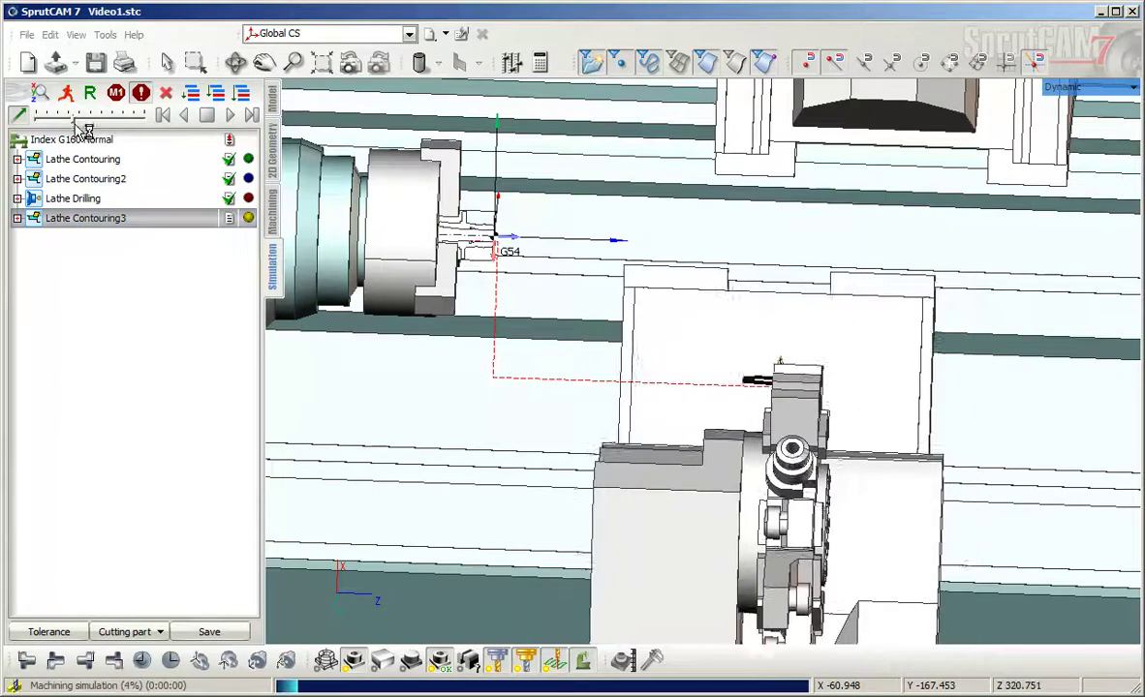